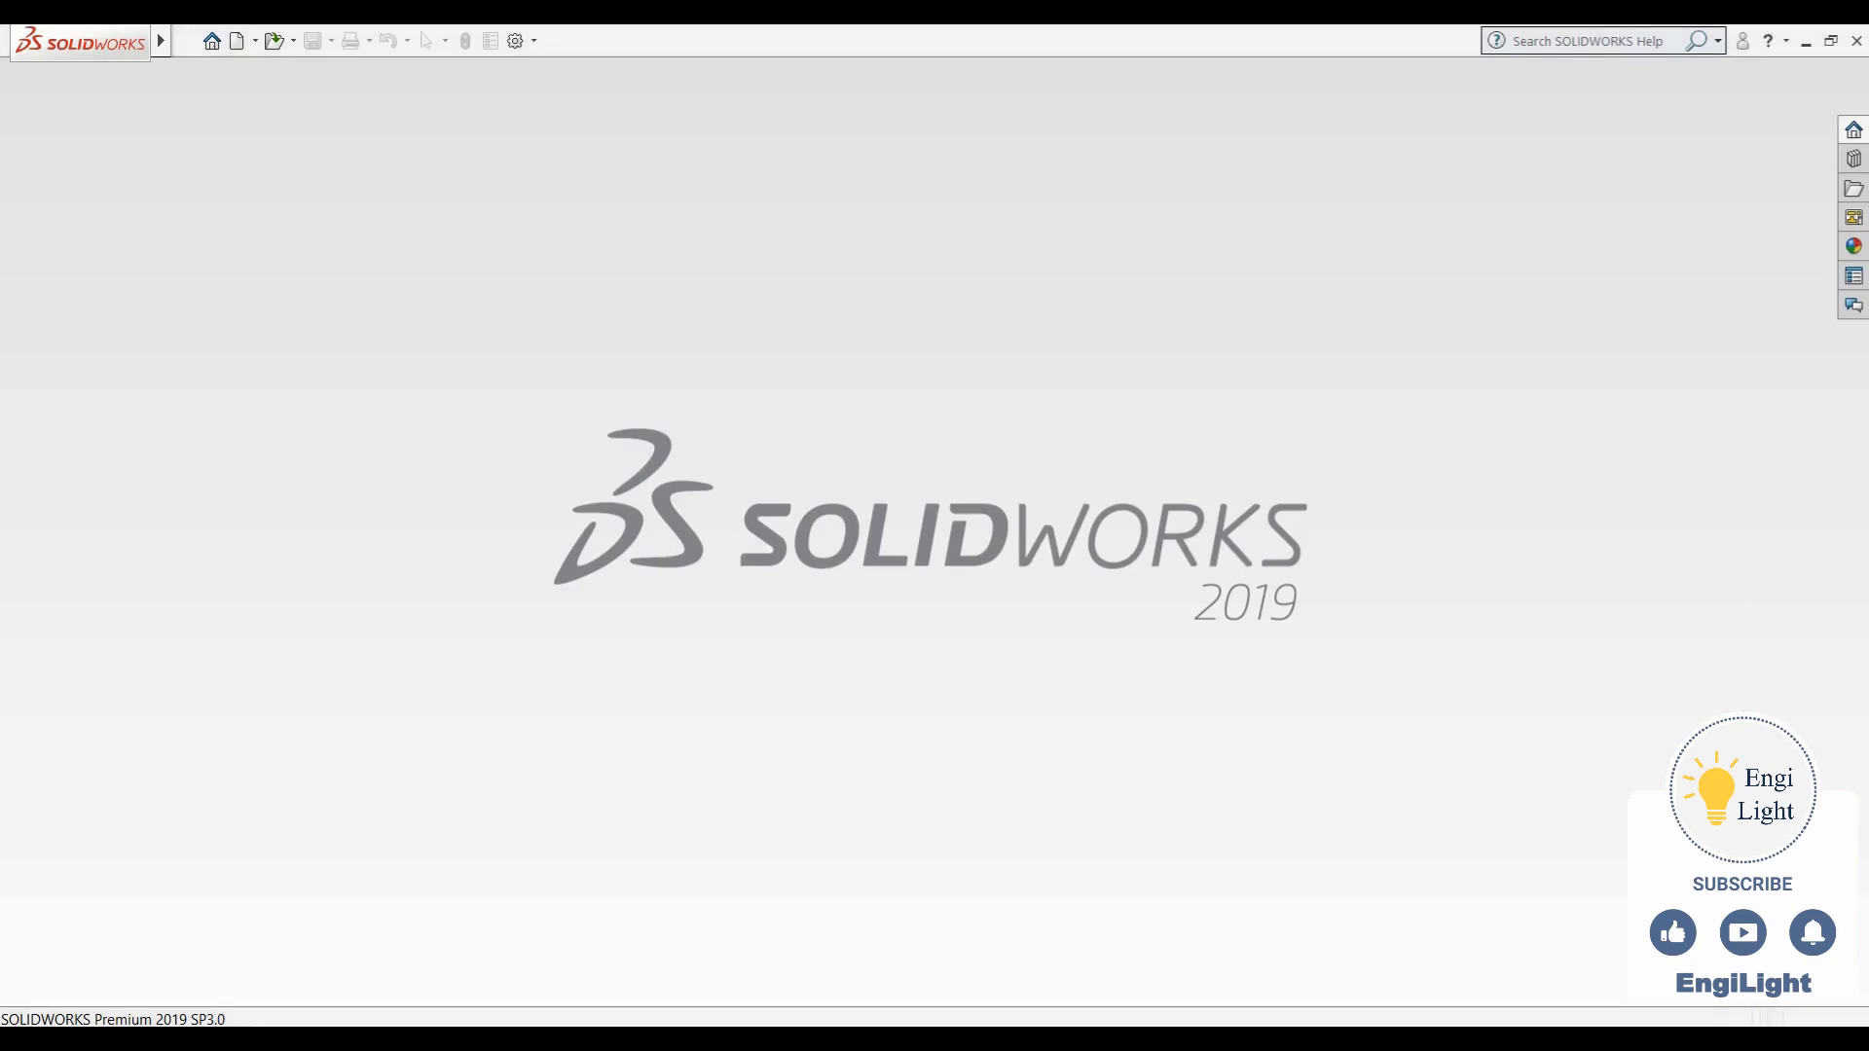
- Create a new part document and start a sketch on the Front Plane
key("ctrl+n")
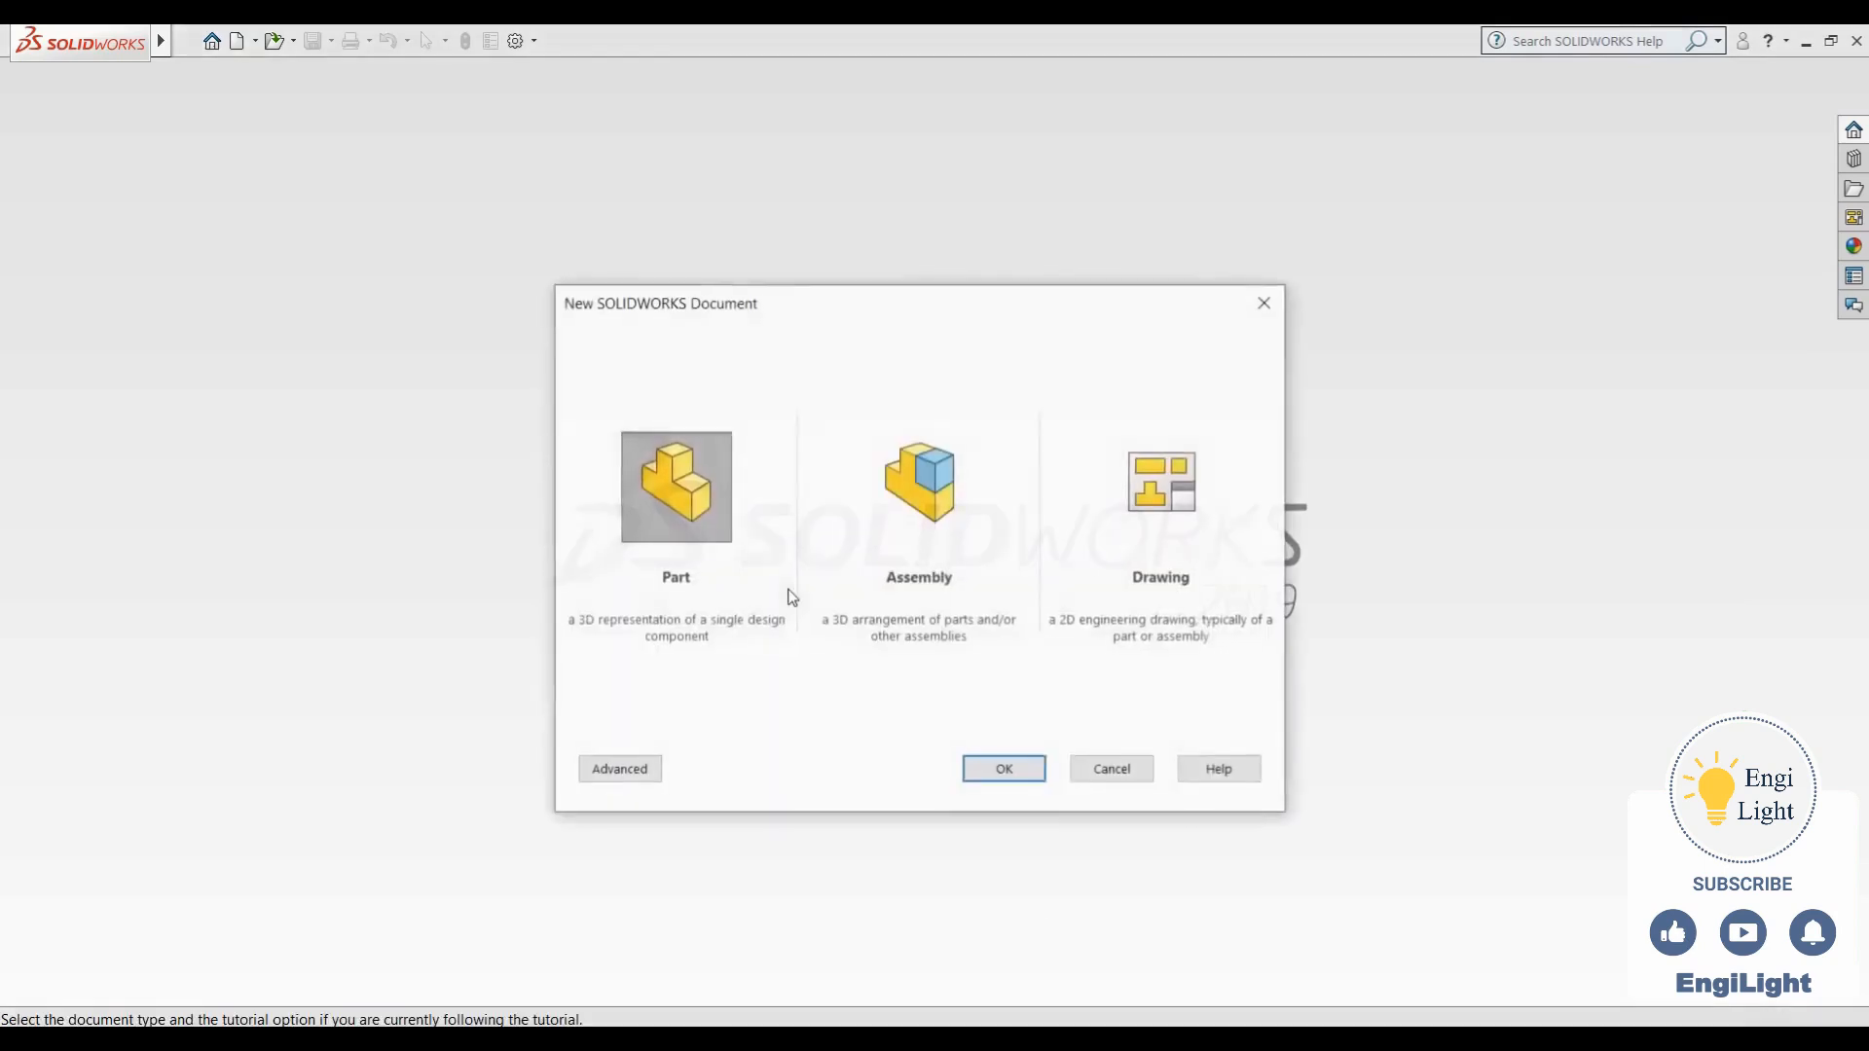
left_click(1004, 771)
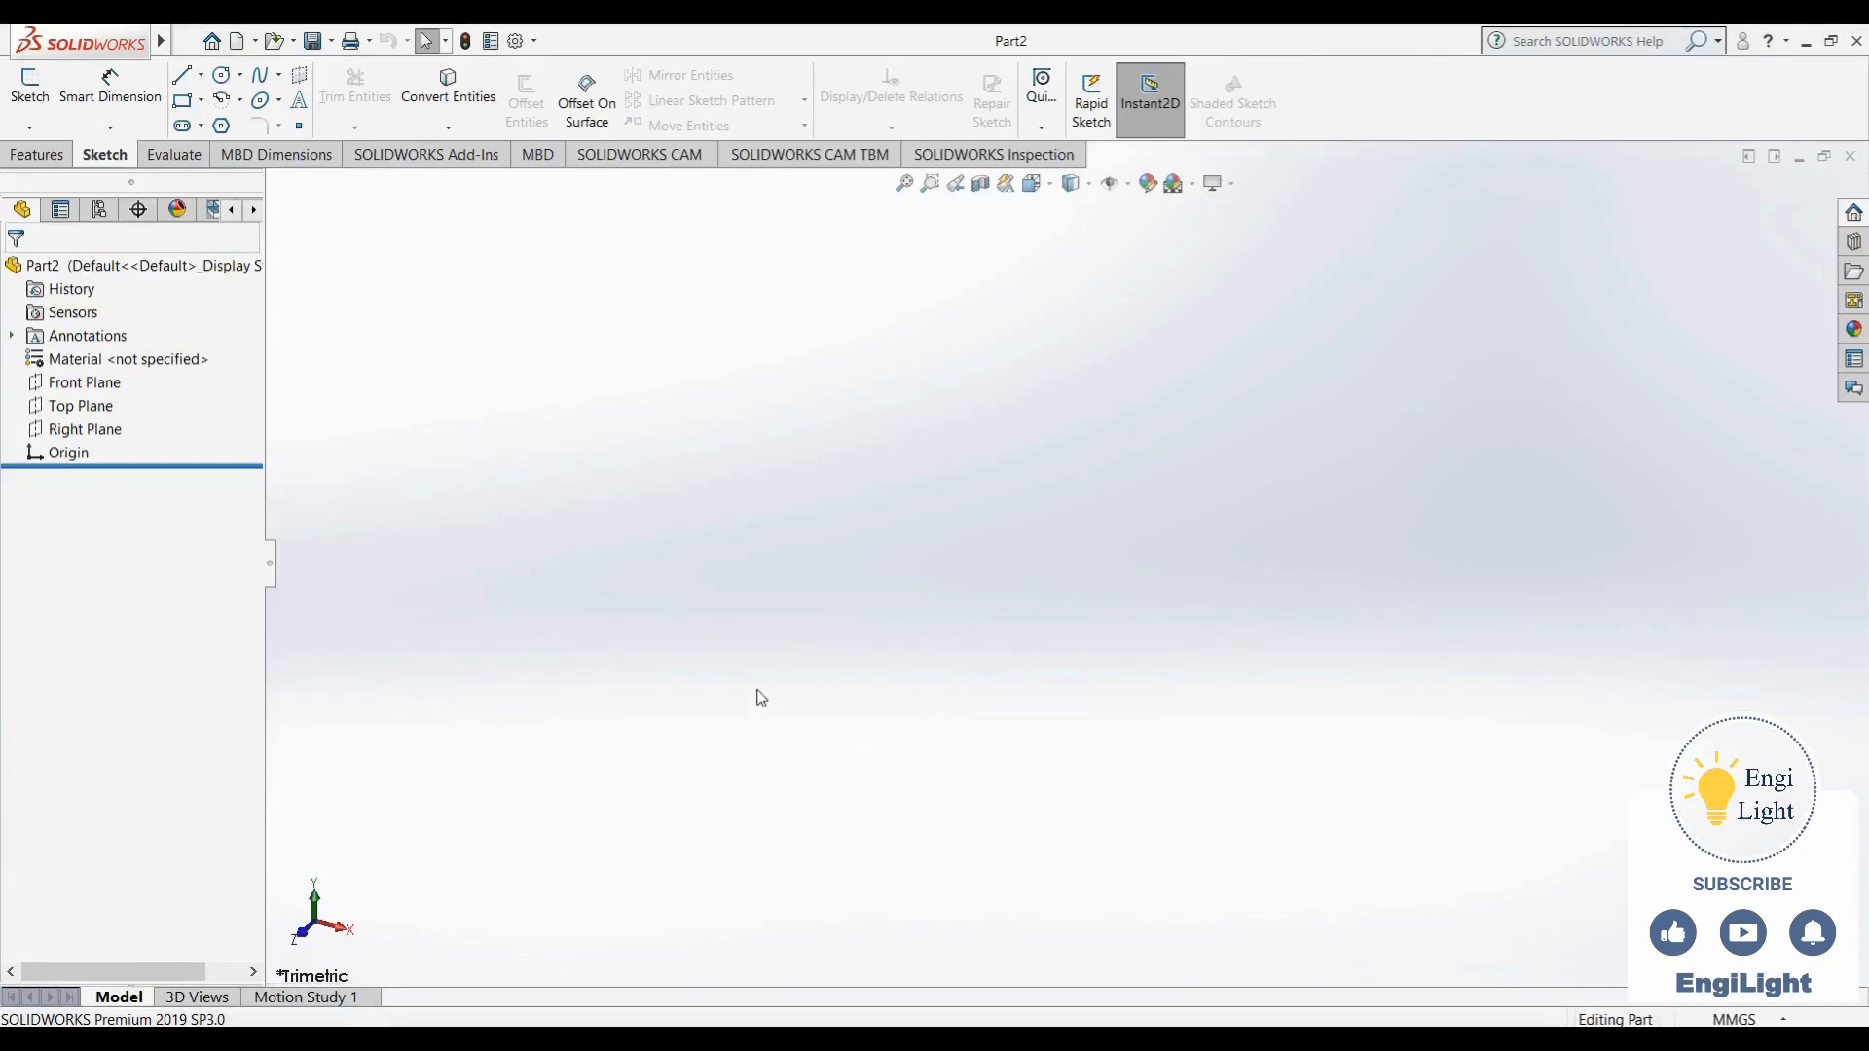
left_click(99, 387)
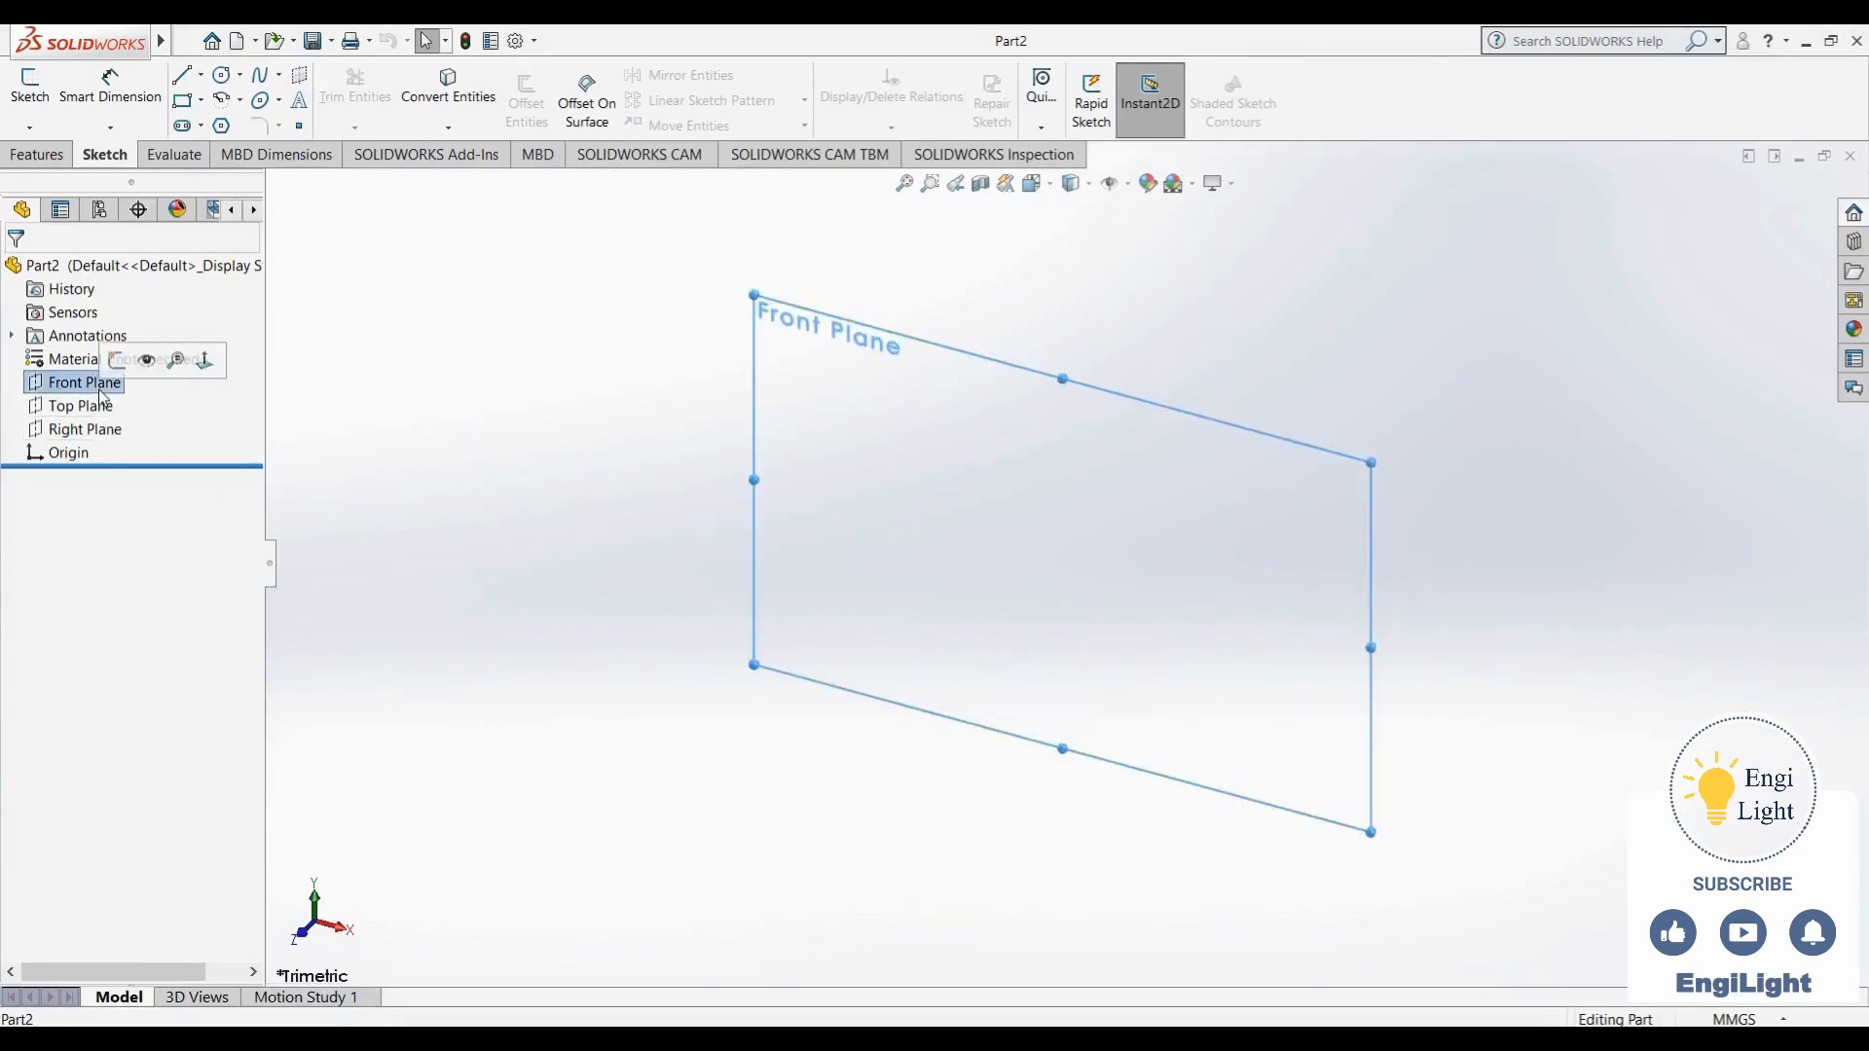
left_click(113, 364)
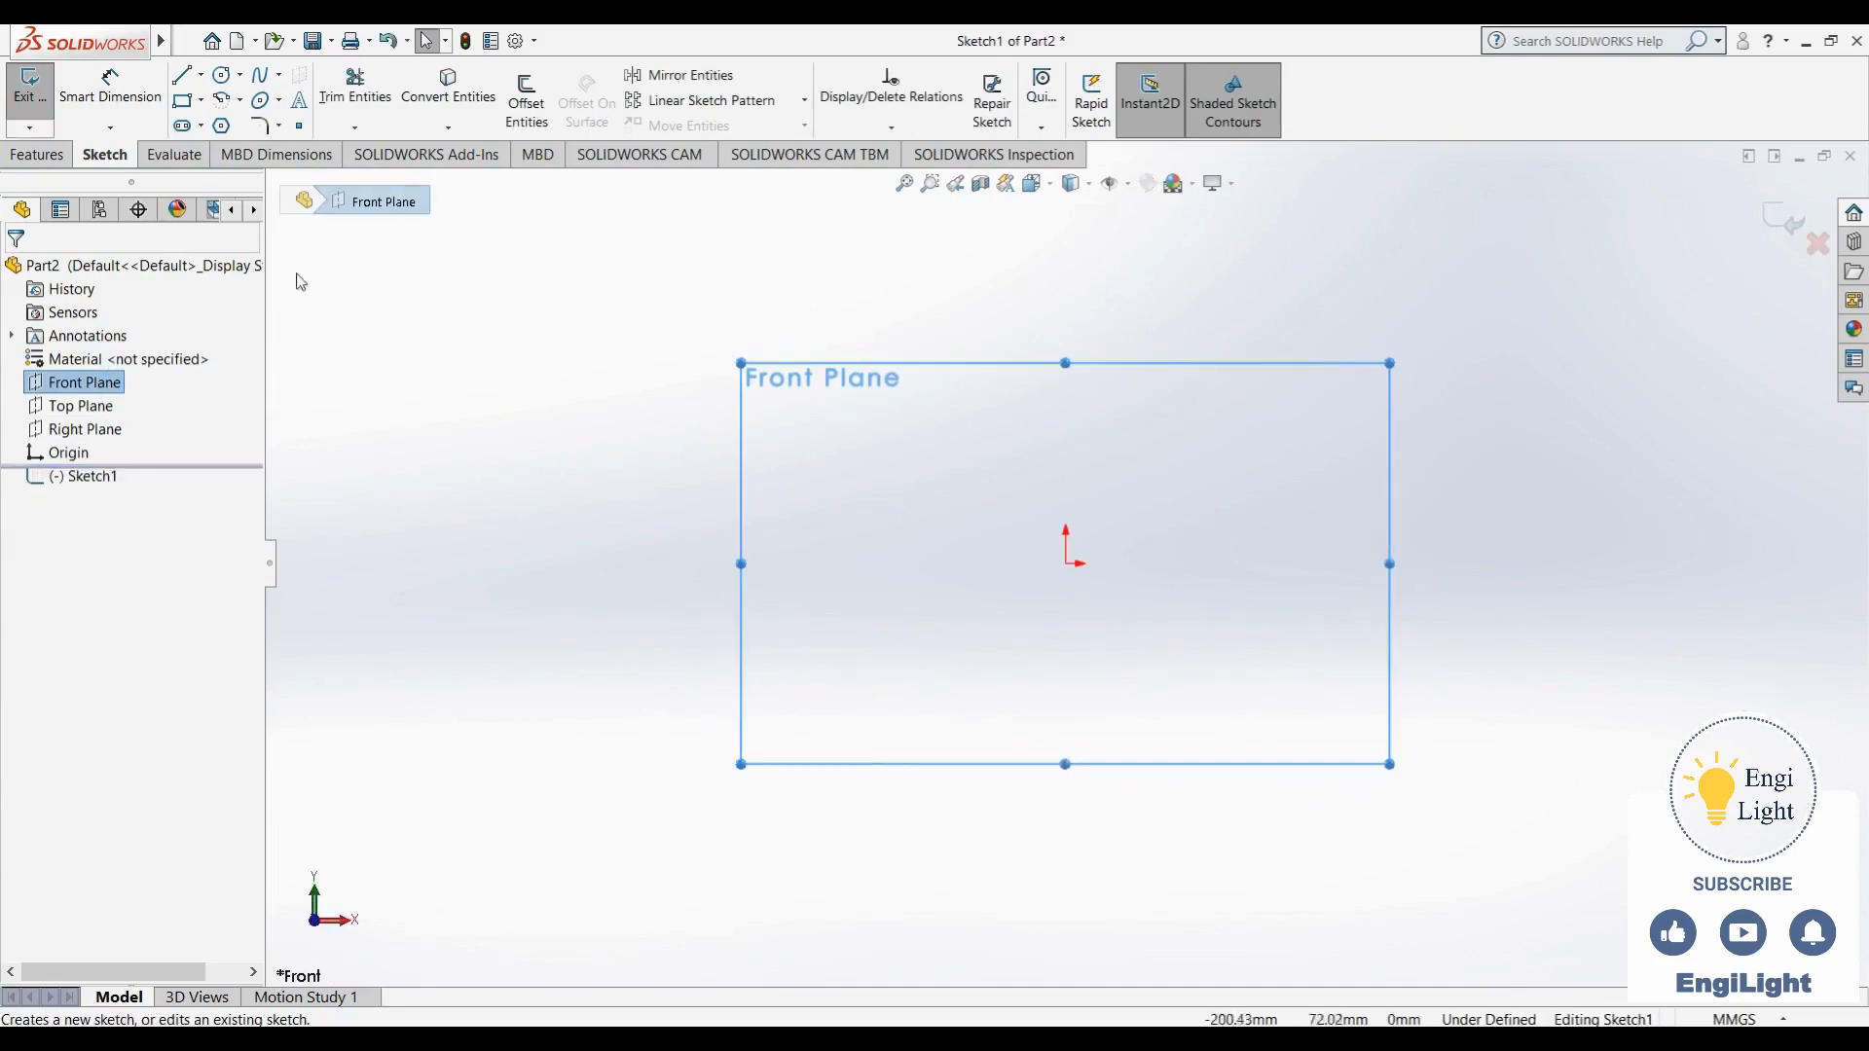
- Sketch a rough closed five-sided outline with lines, left of the origin, with a base about 43 mm long, using 01.jpg as reference
left_click(182, 75)
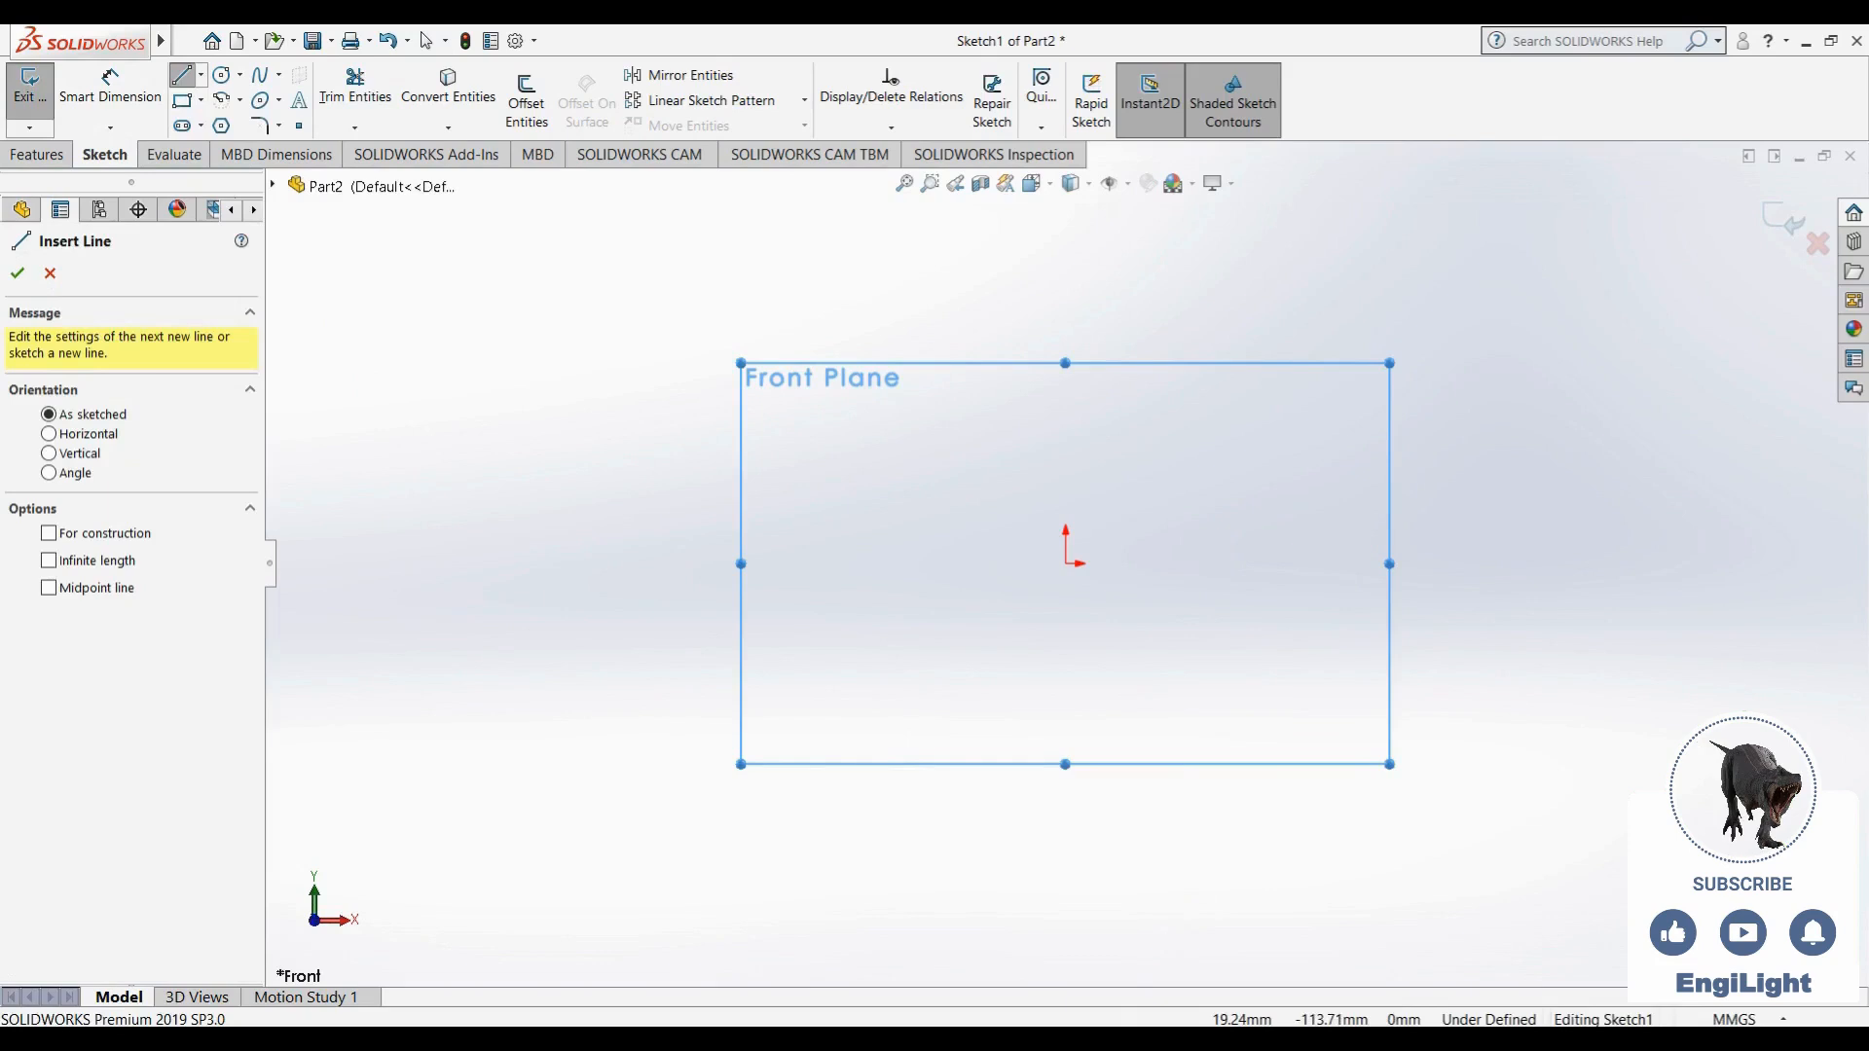
left_click(1135, 1038)
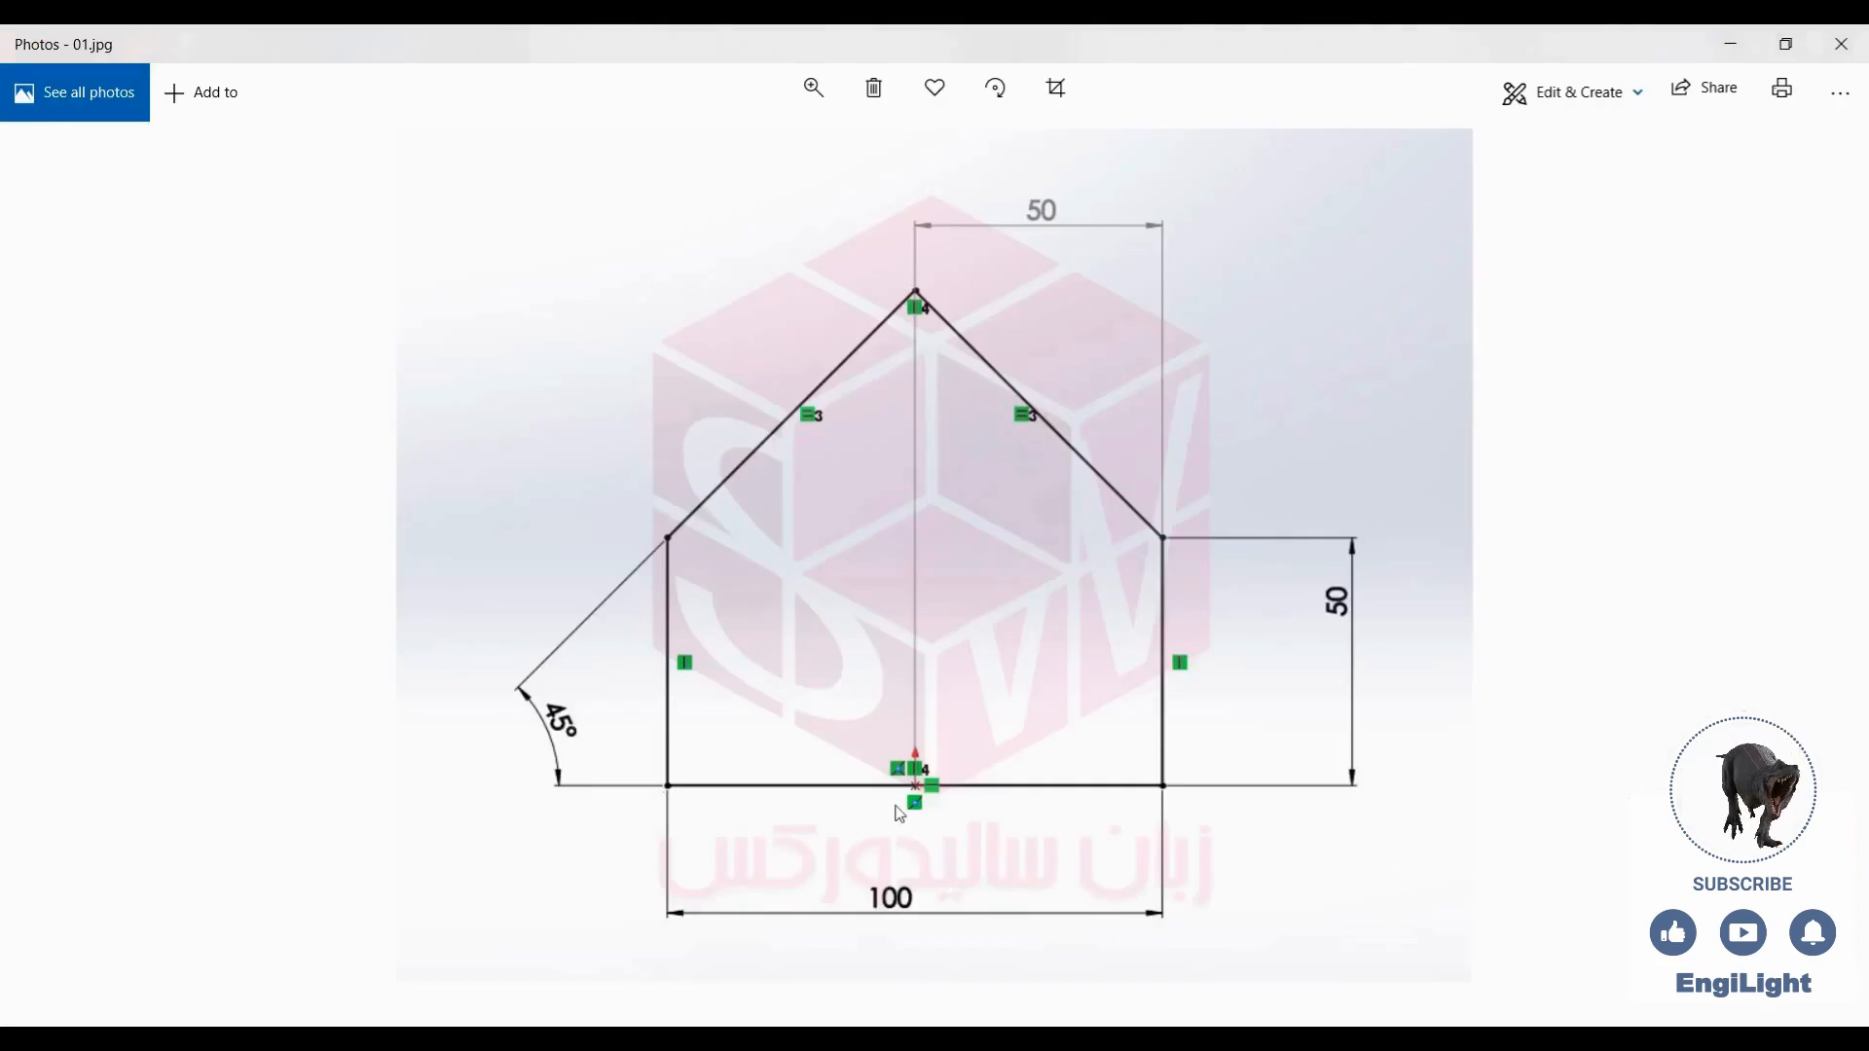
left_click(1108, 1037)
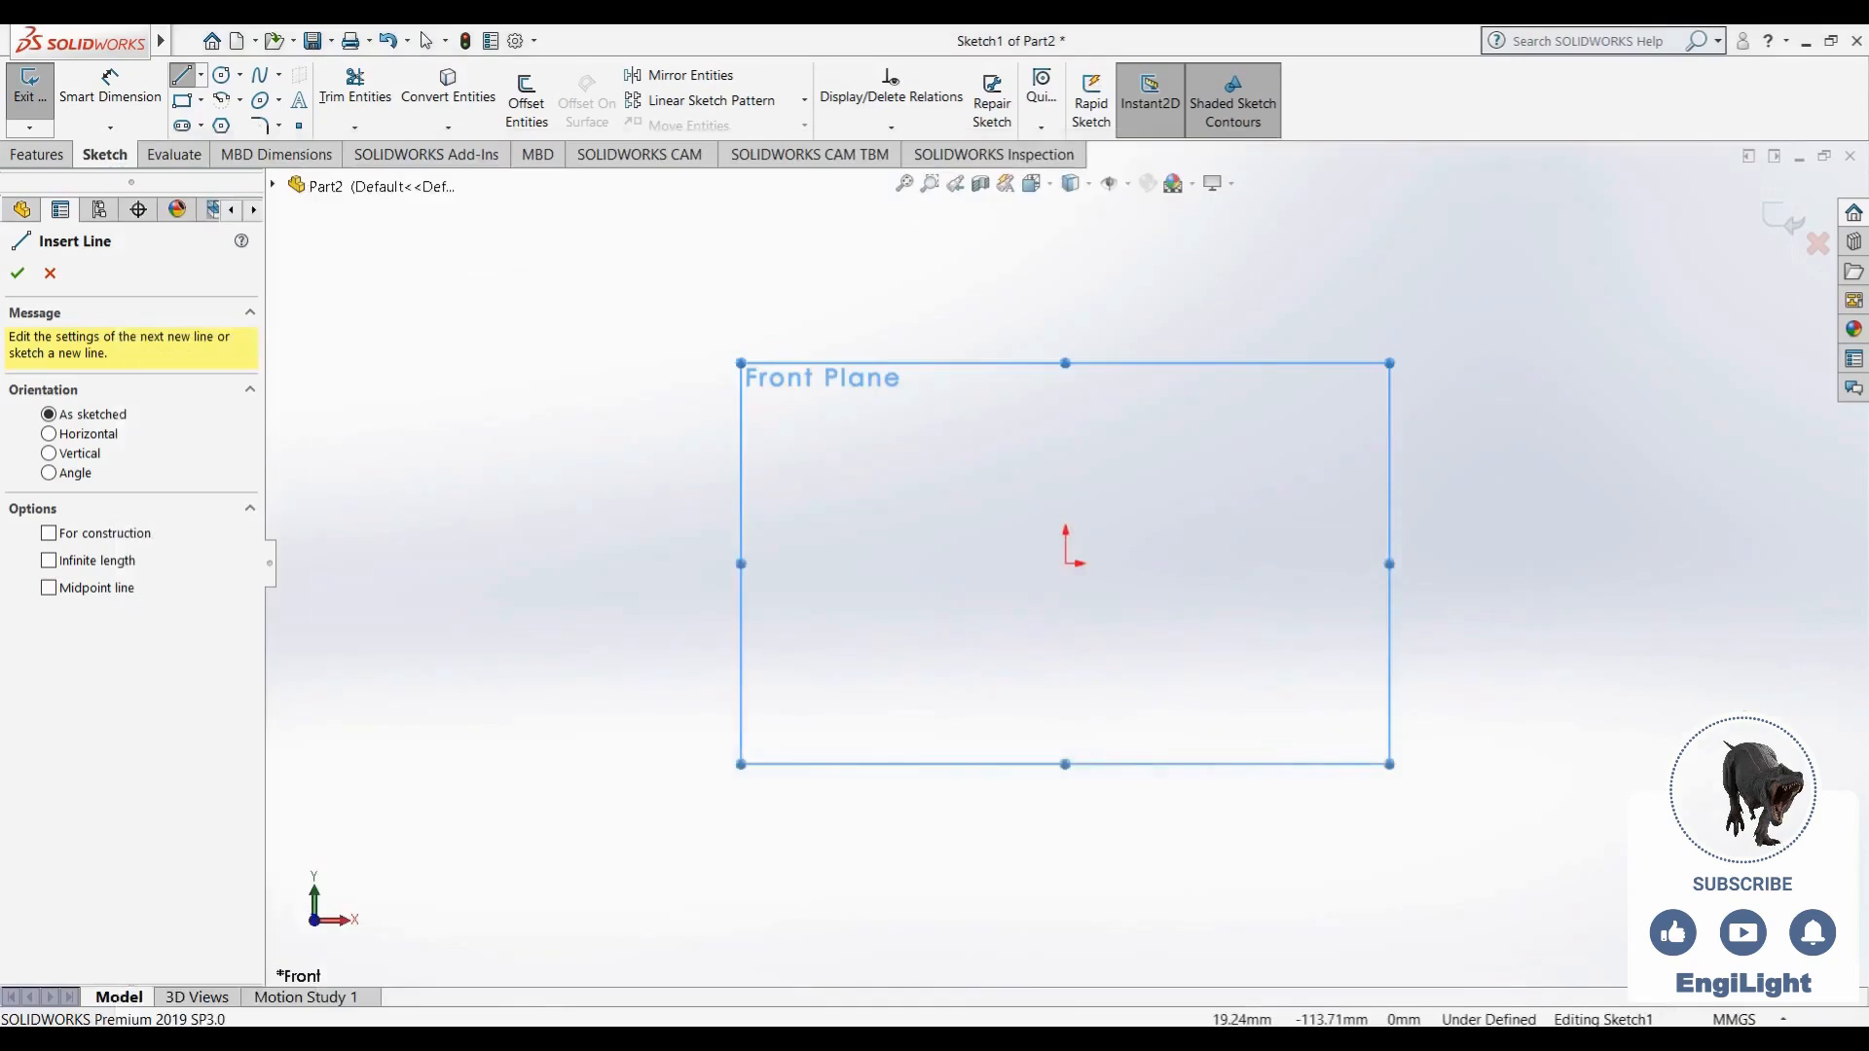
left_click(455, 548)
left_click(607, 592)
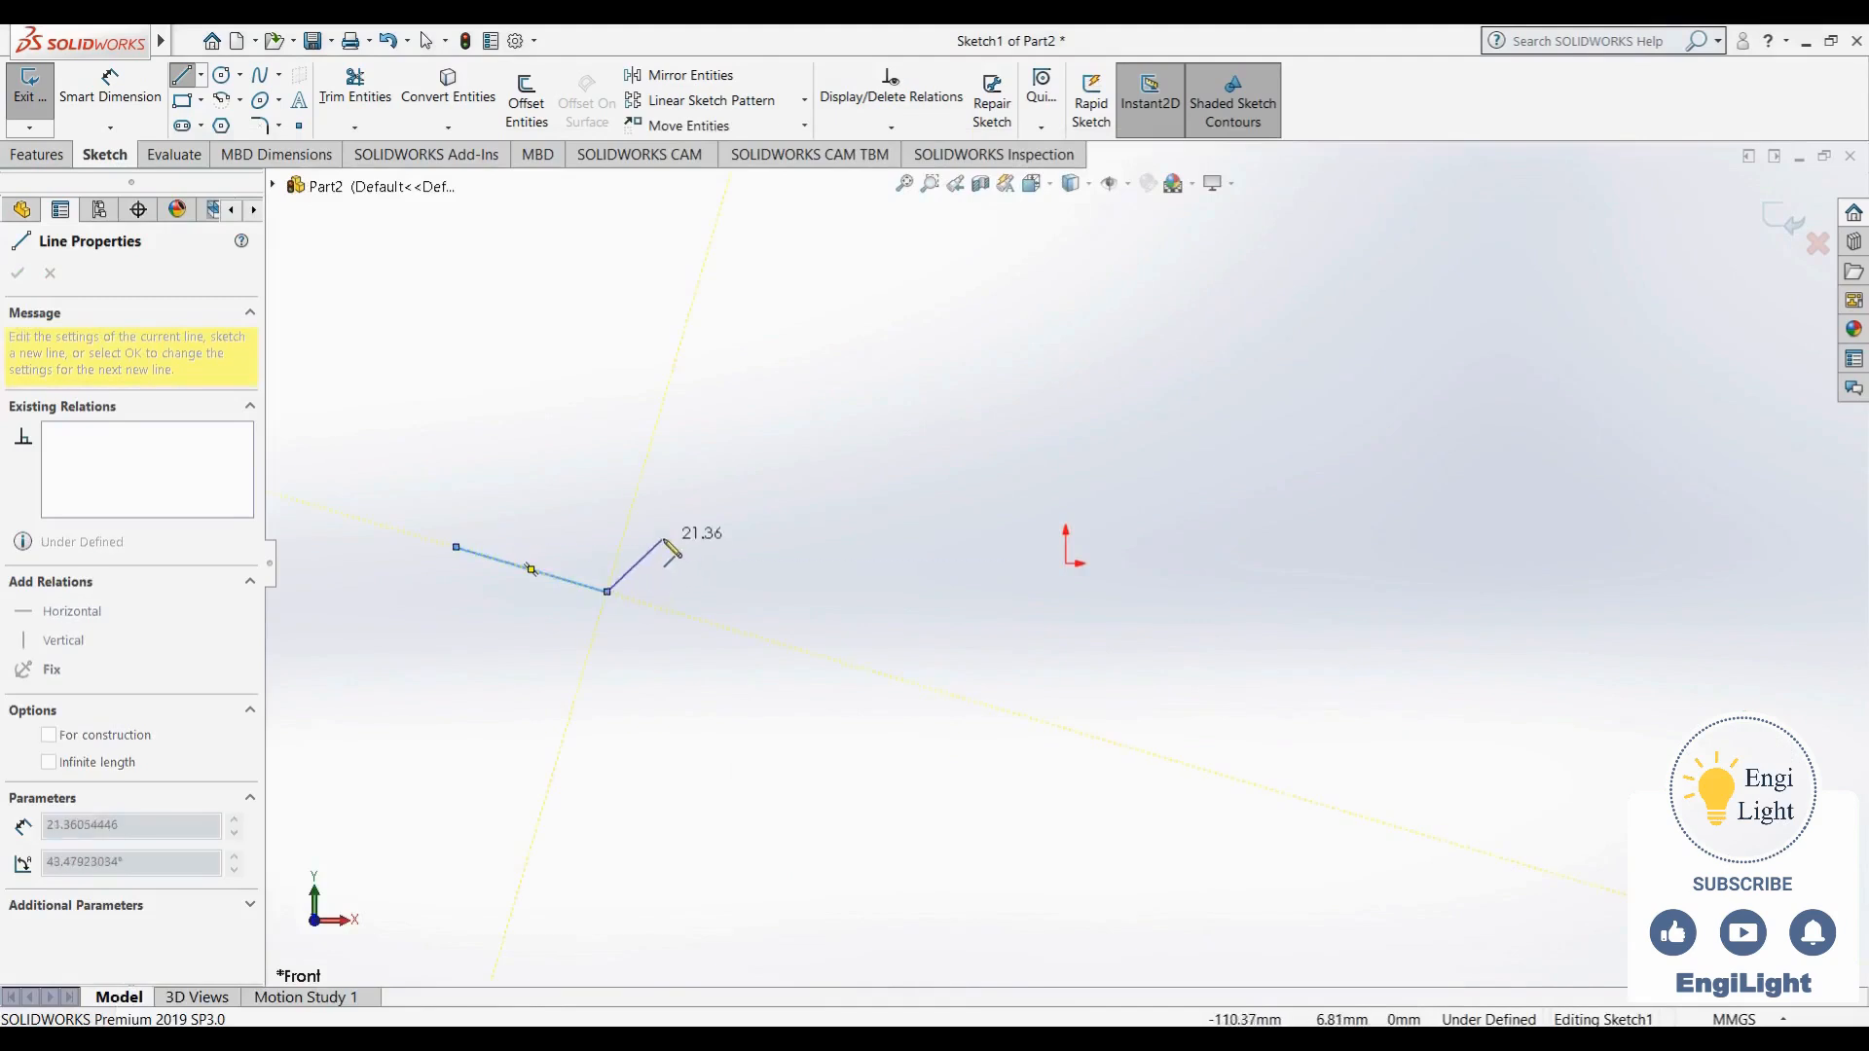
double_click(625, 459)
left_click(625, 459)
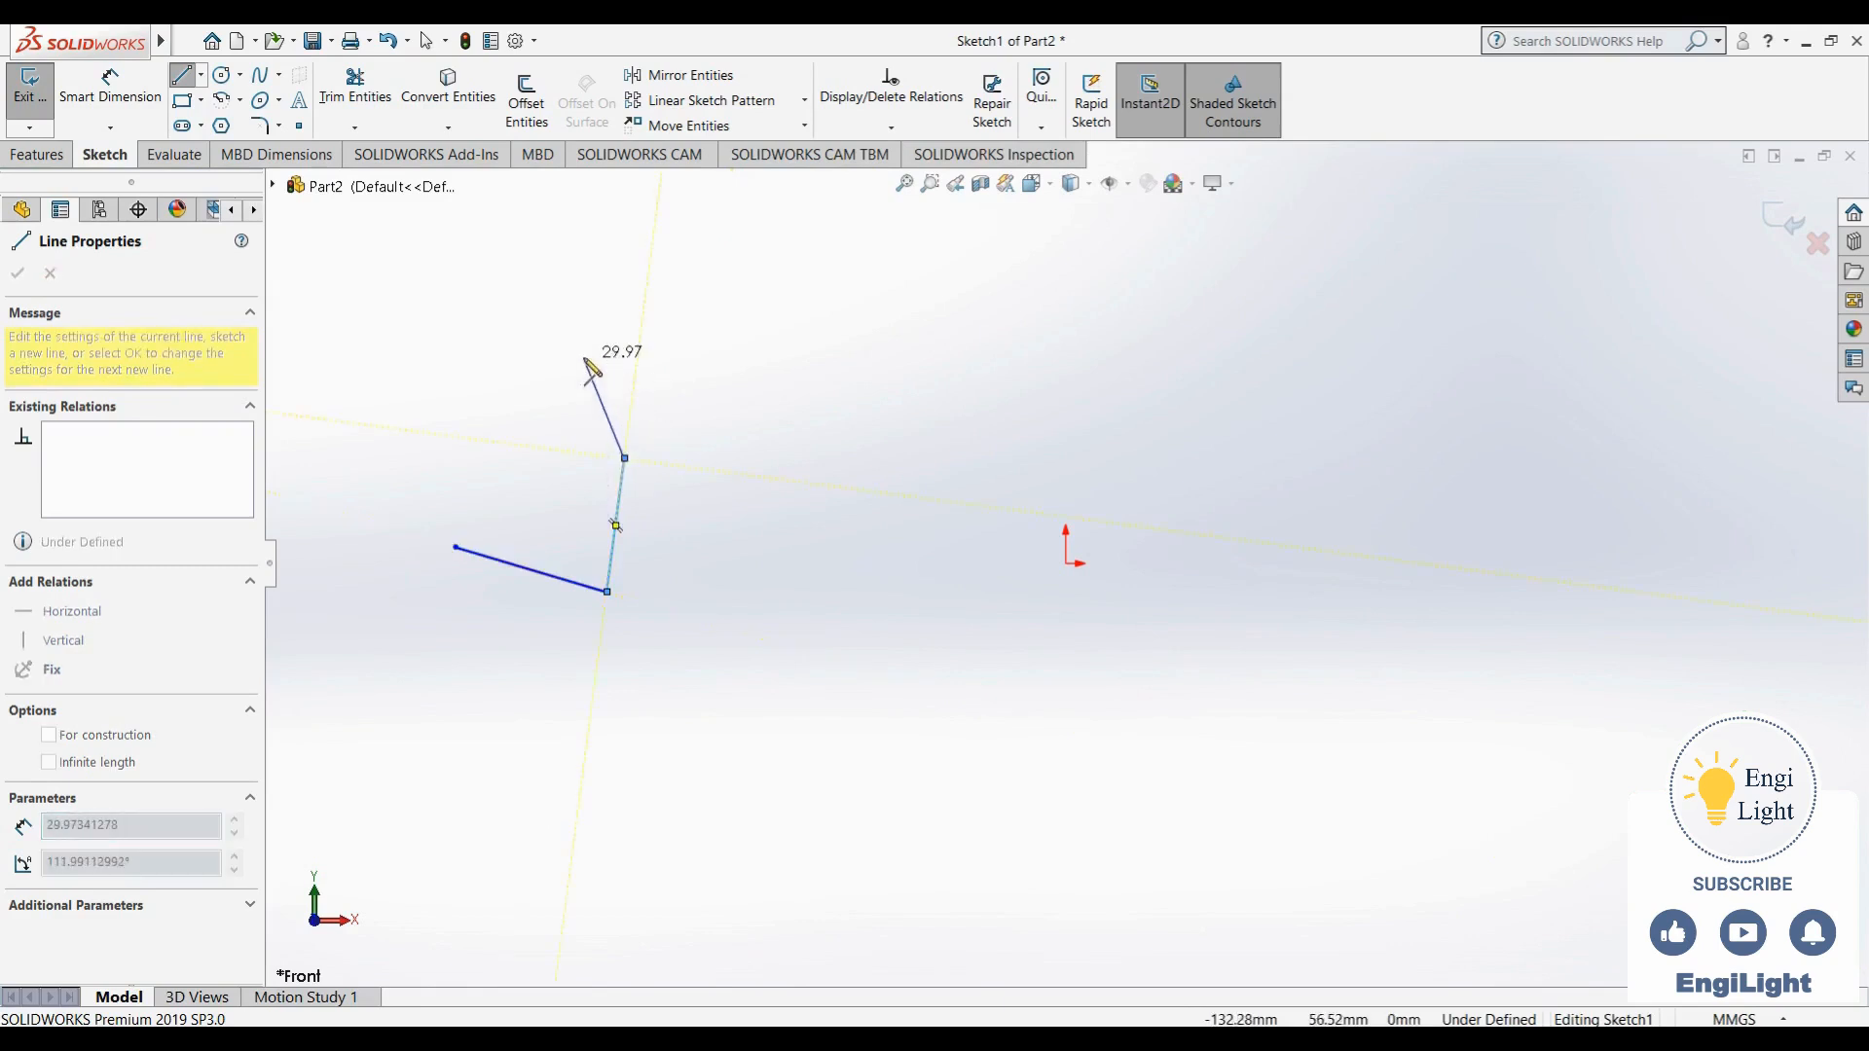
double_click(585, 358)
left_click(584, 357)
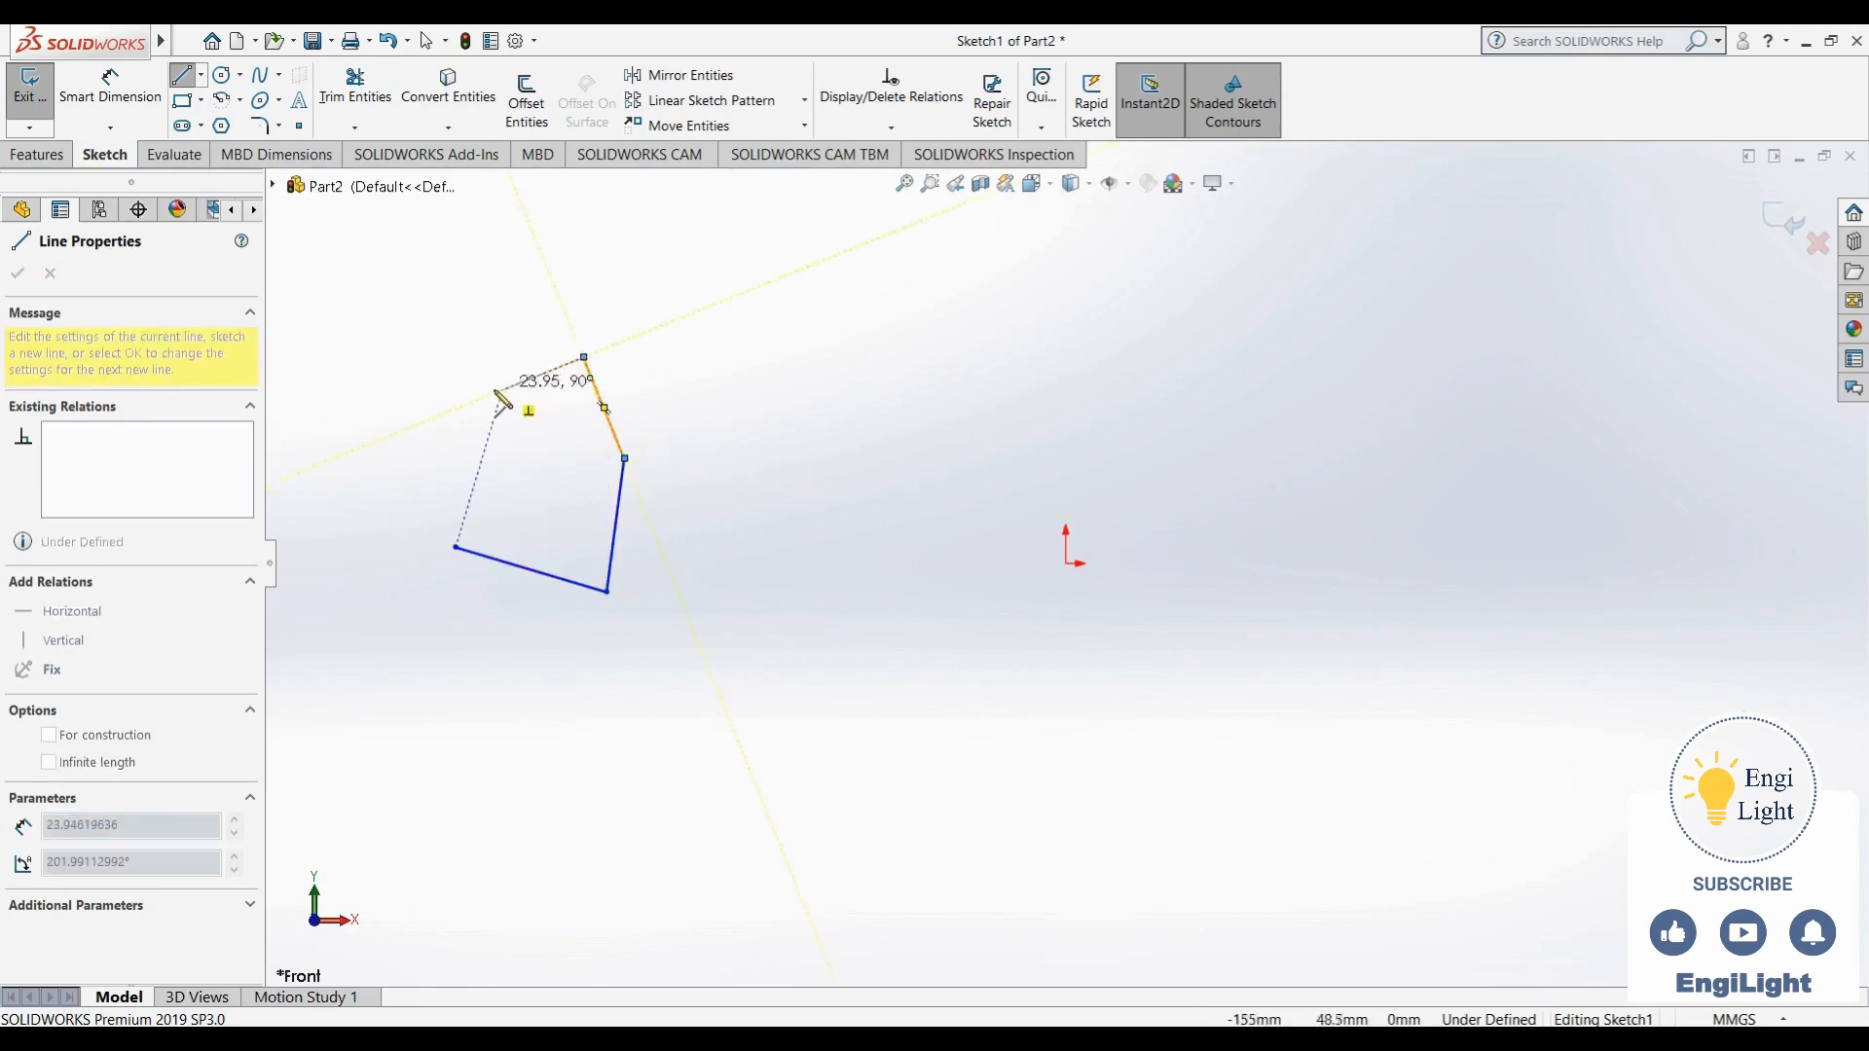
left_click(447, 408)
left_click(456, 547)
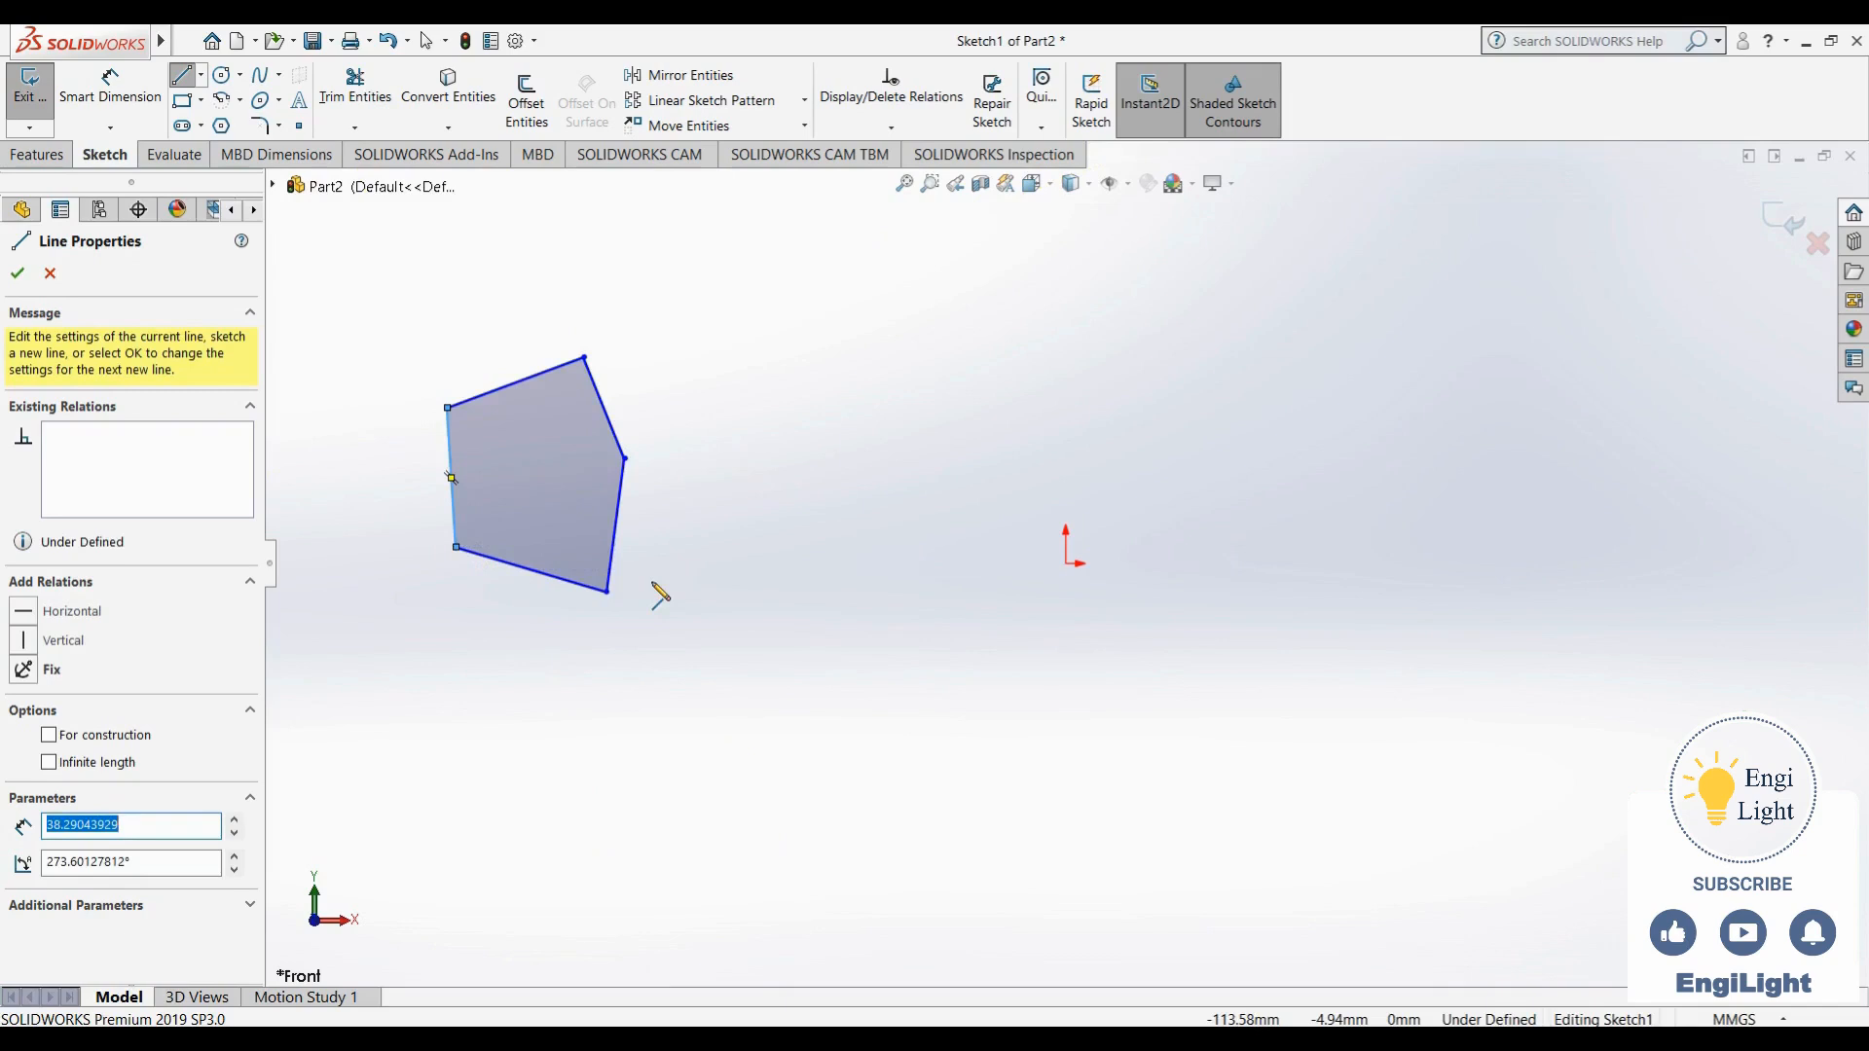
left_click(1119, 1040)
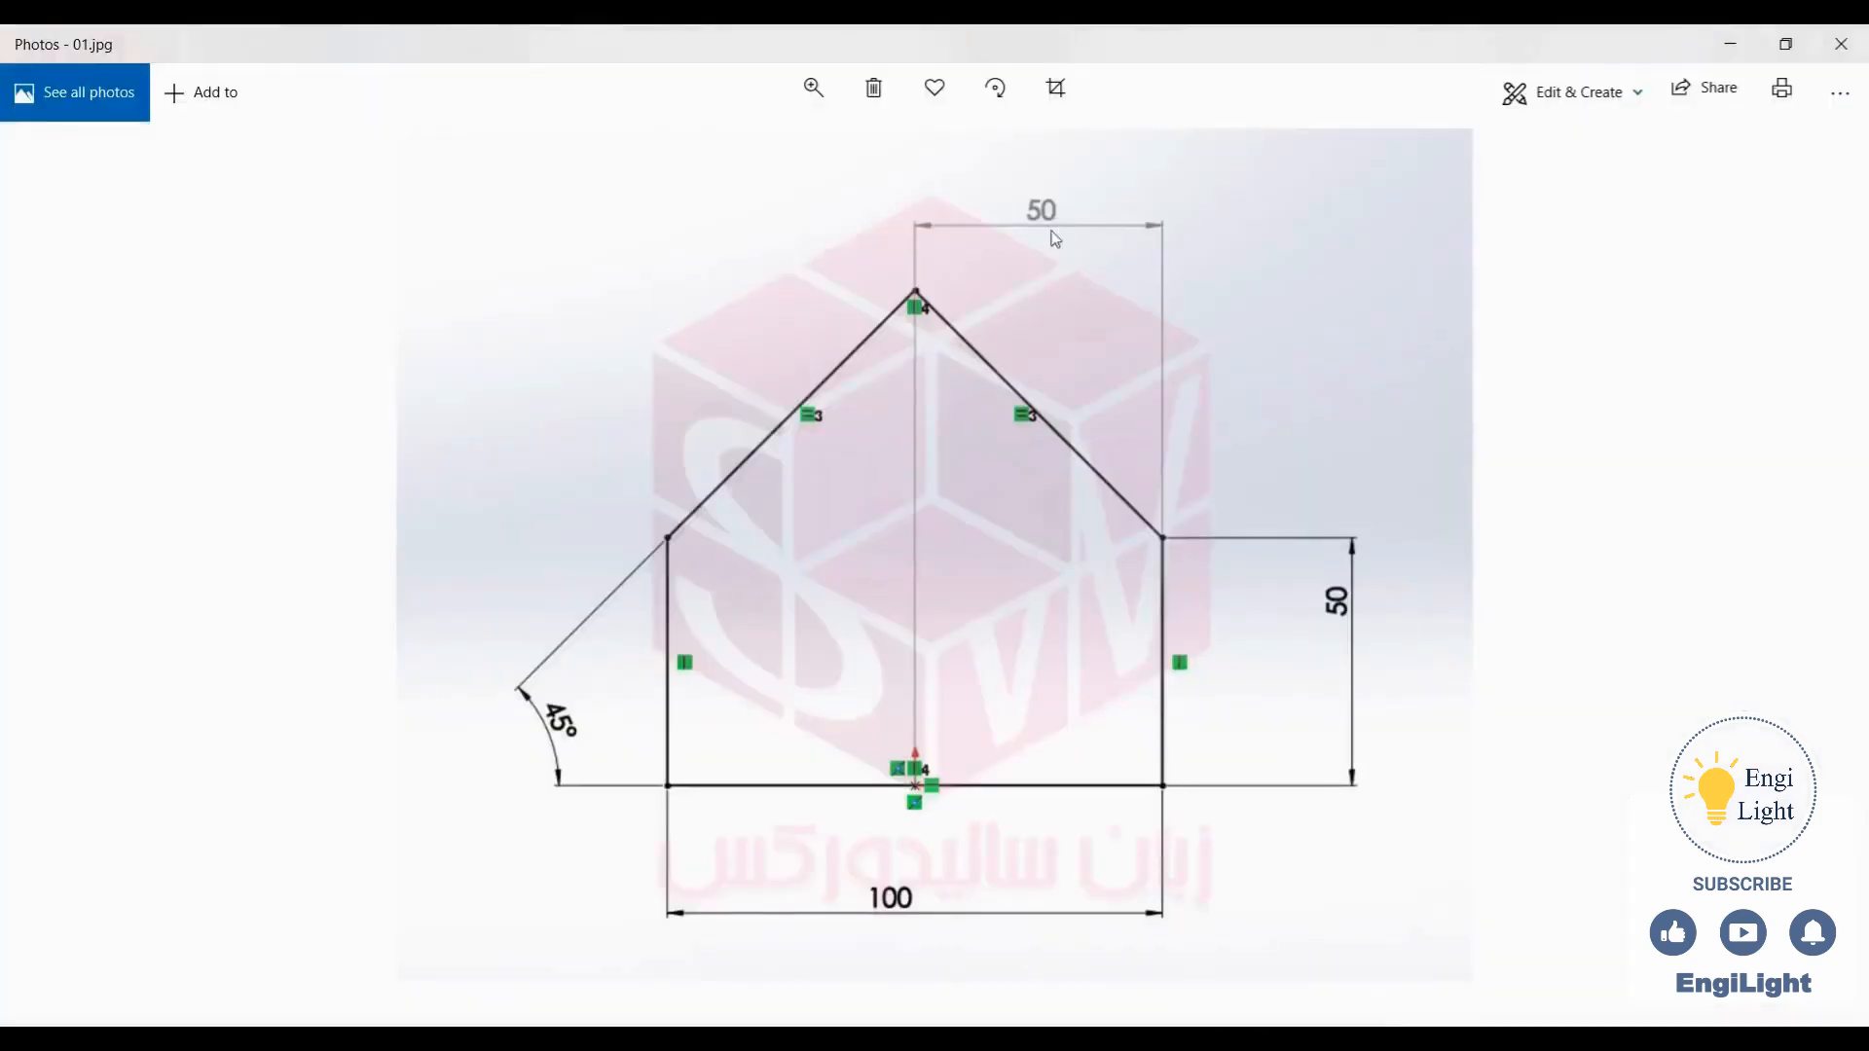
left_click(1075, 1040)
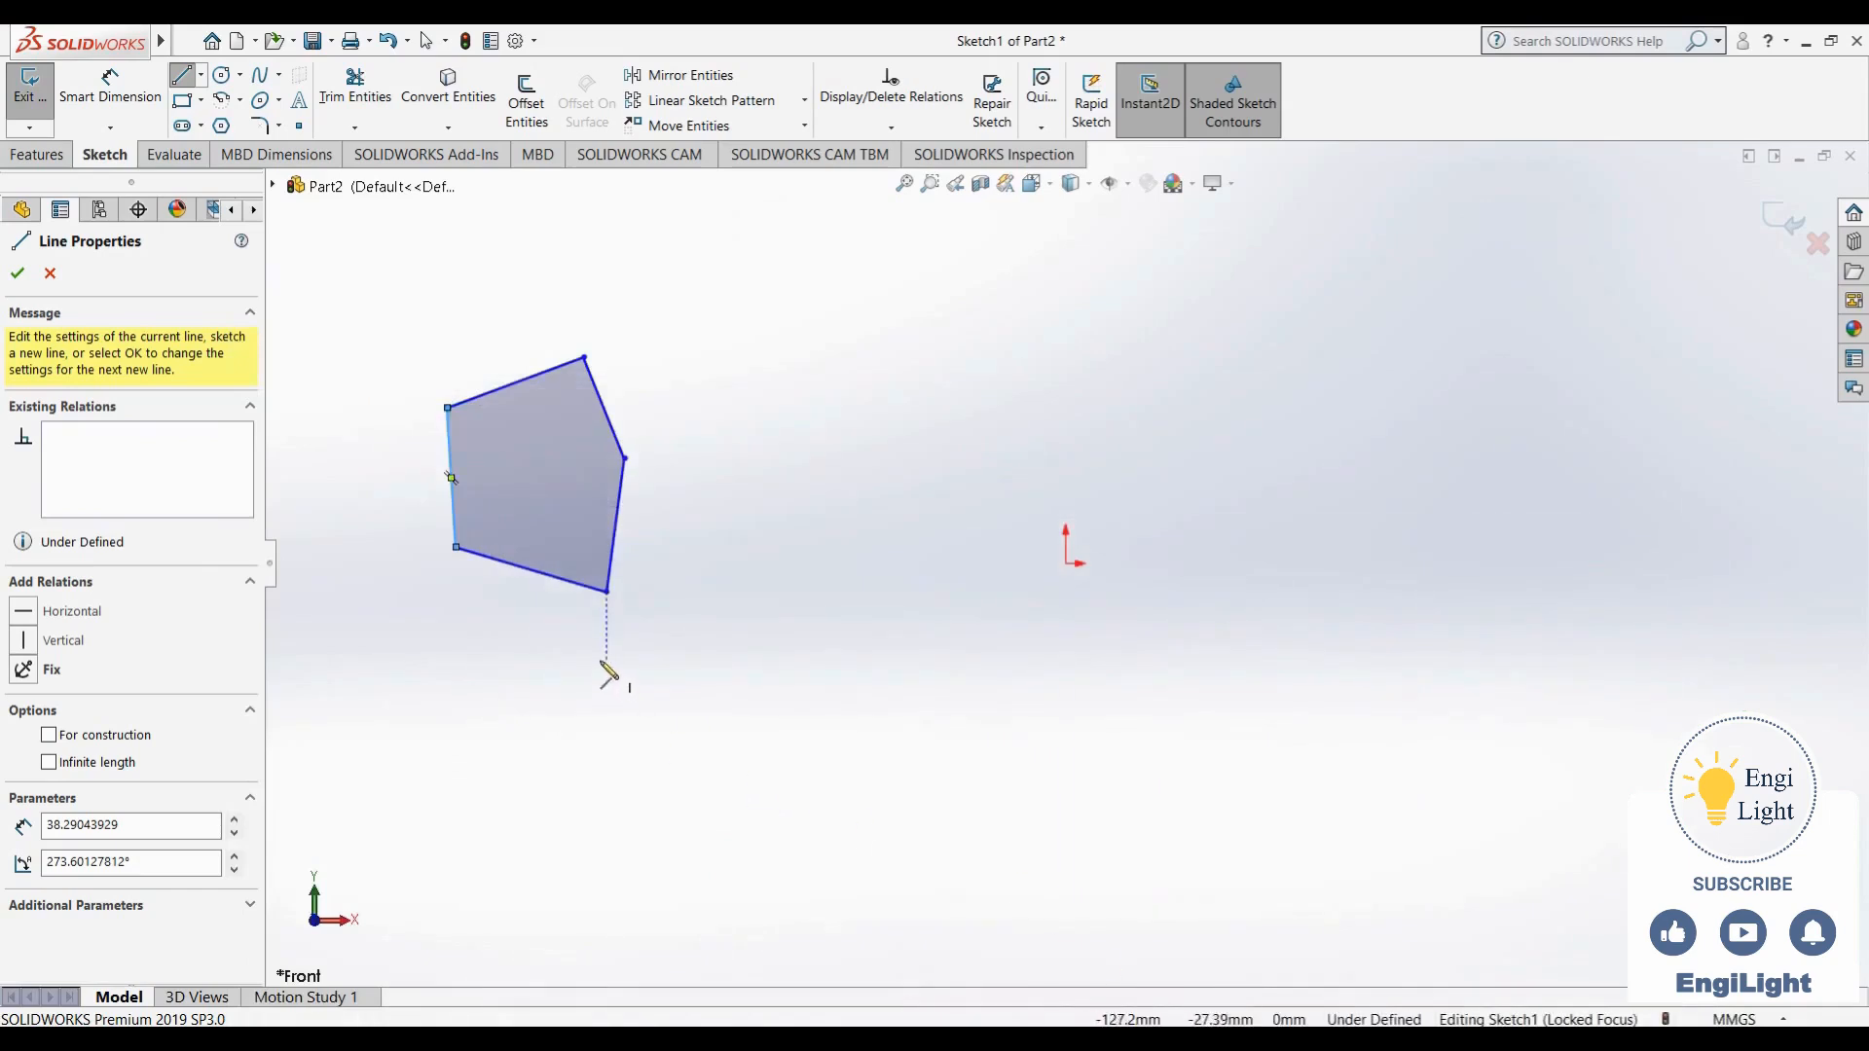
key("Escape")
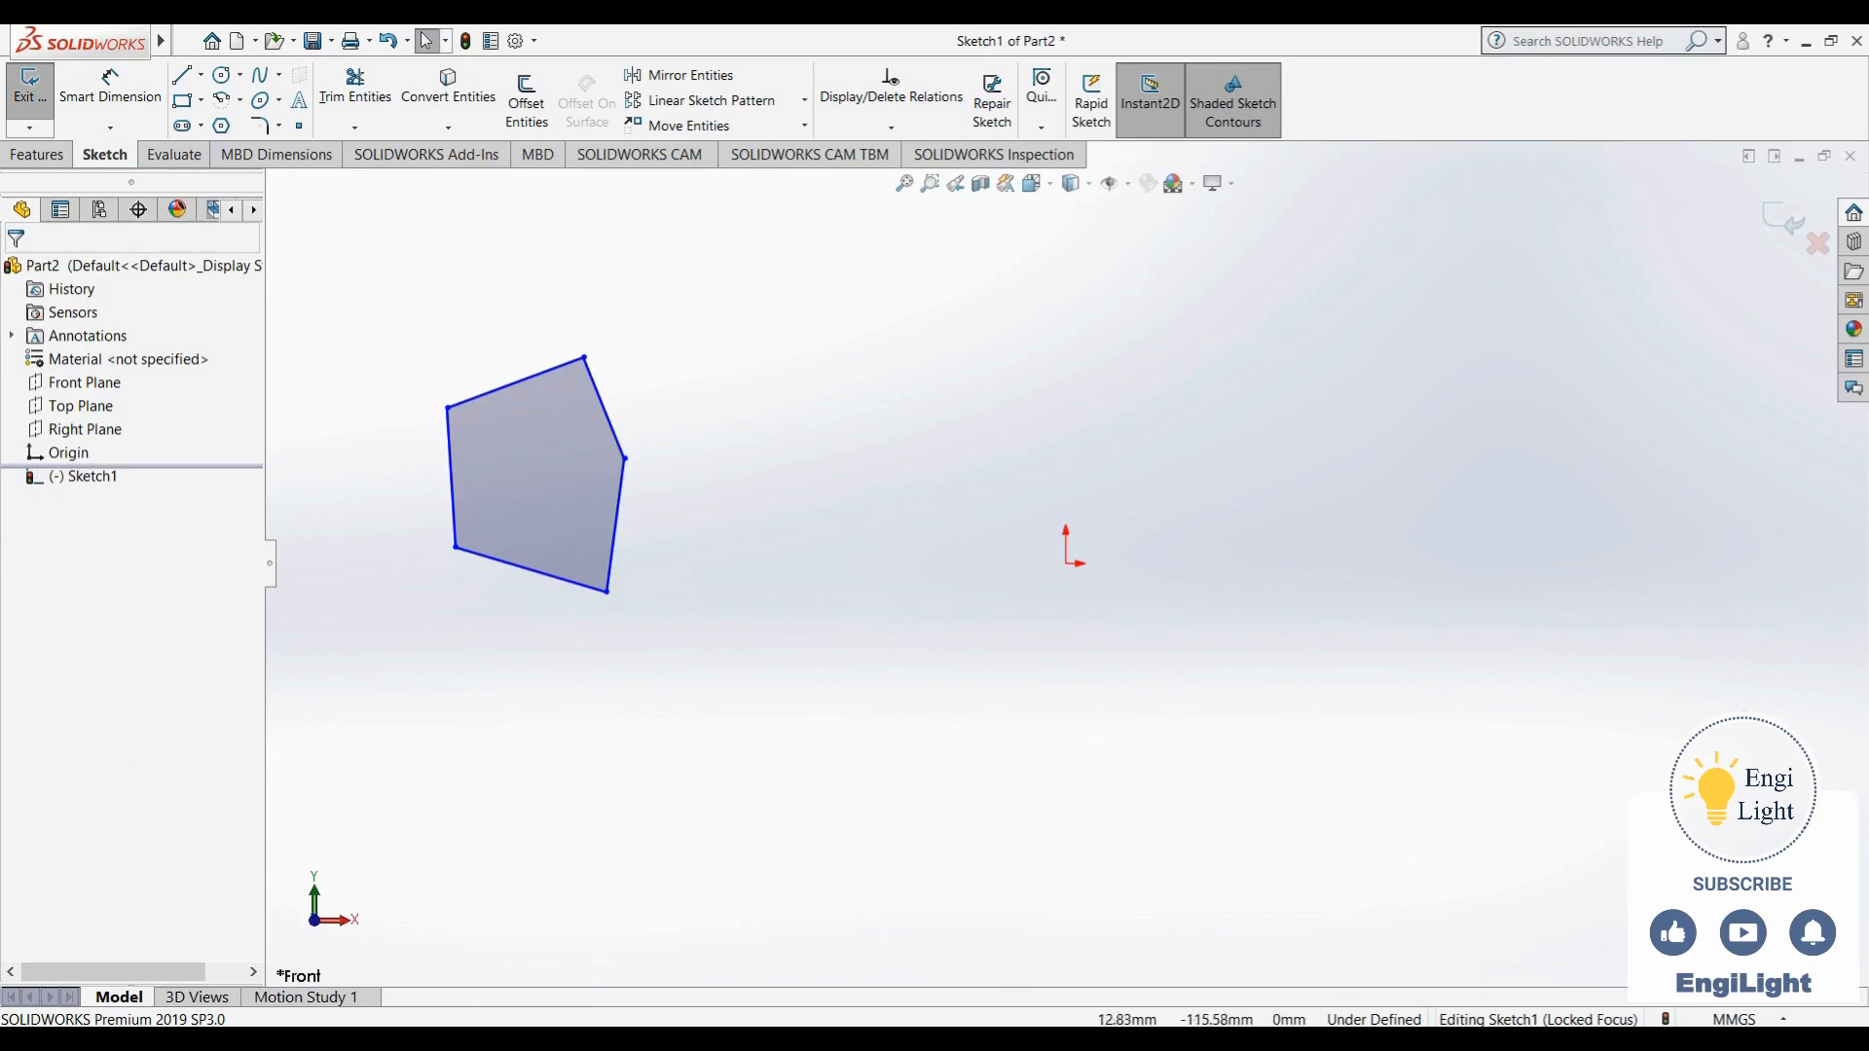
- Add a horizontal relation to the bottom line of the five-sided outline
left_click(1108, 1039)
left_click(1108, 1039)
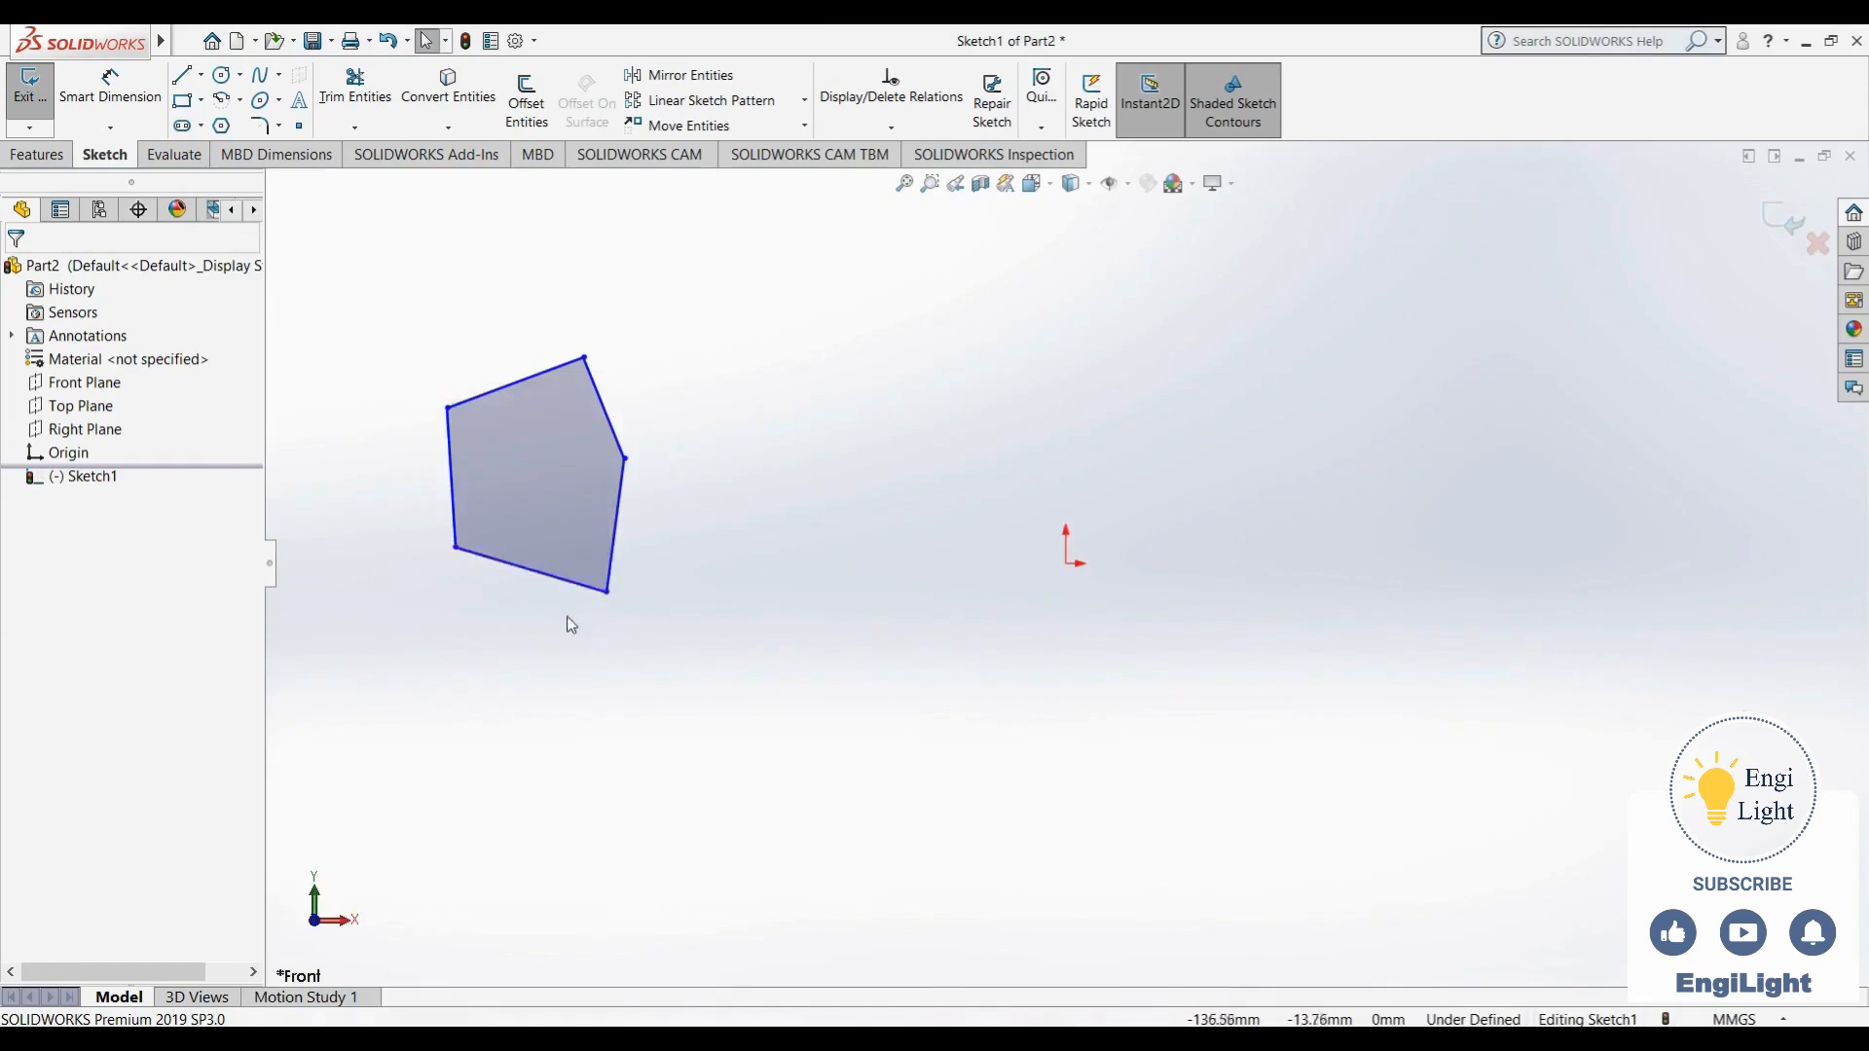
left_click(565, 582)
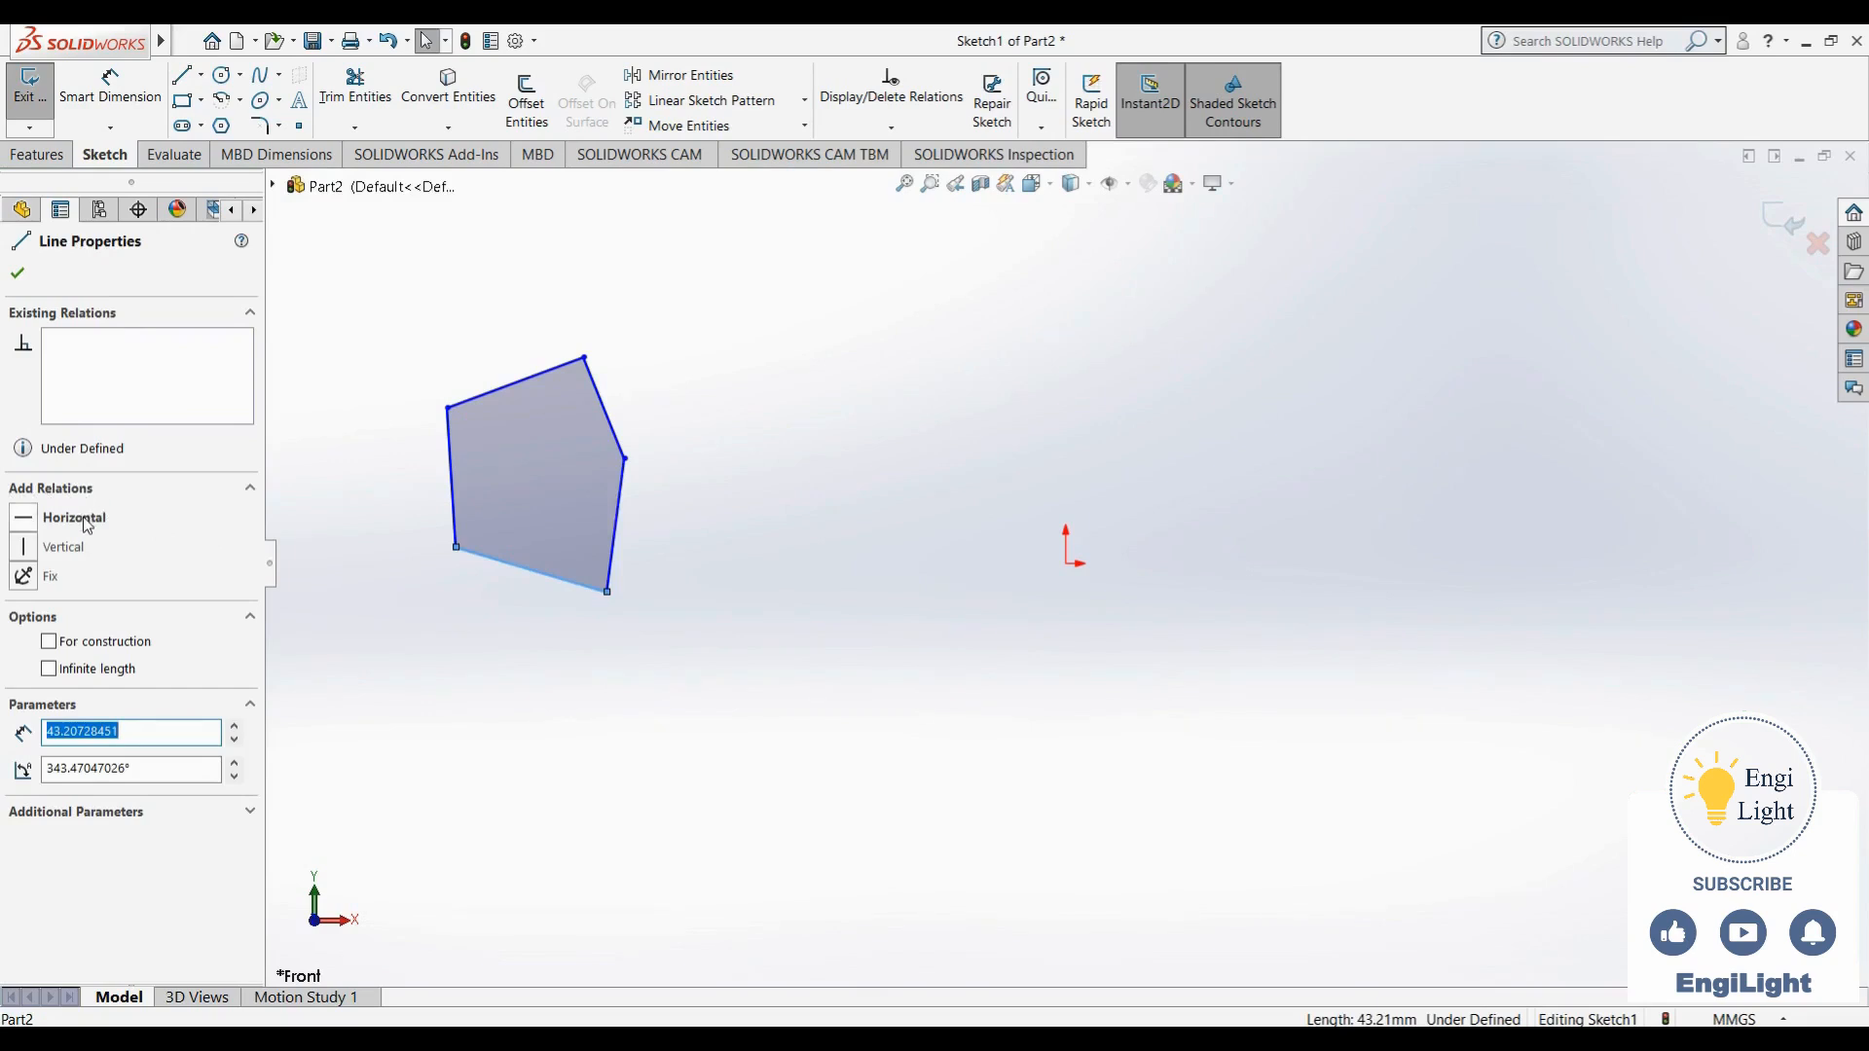
left_click(30, 529)
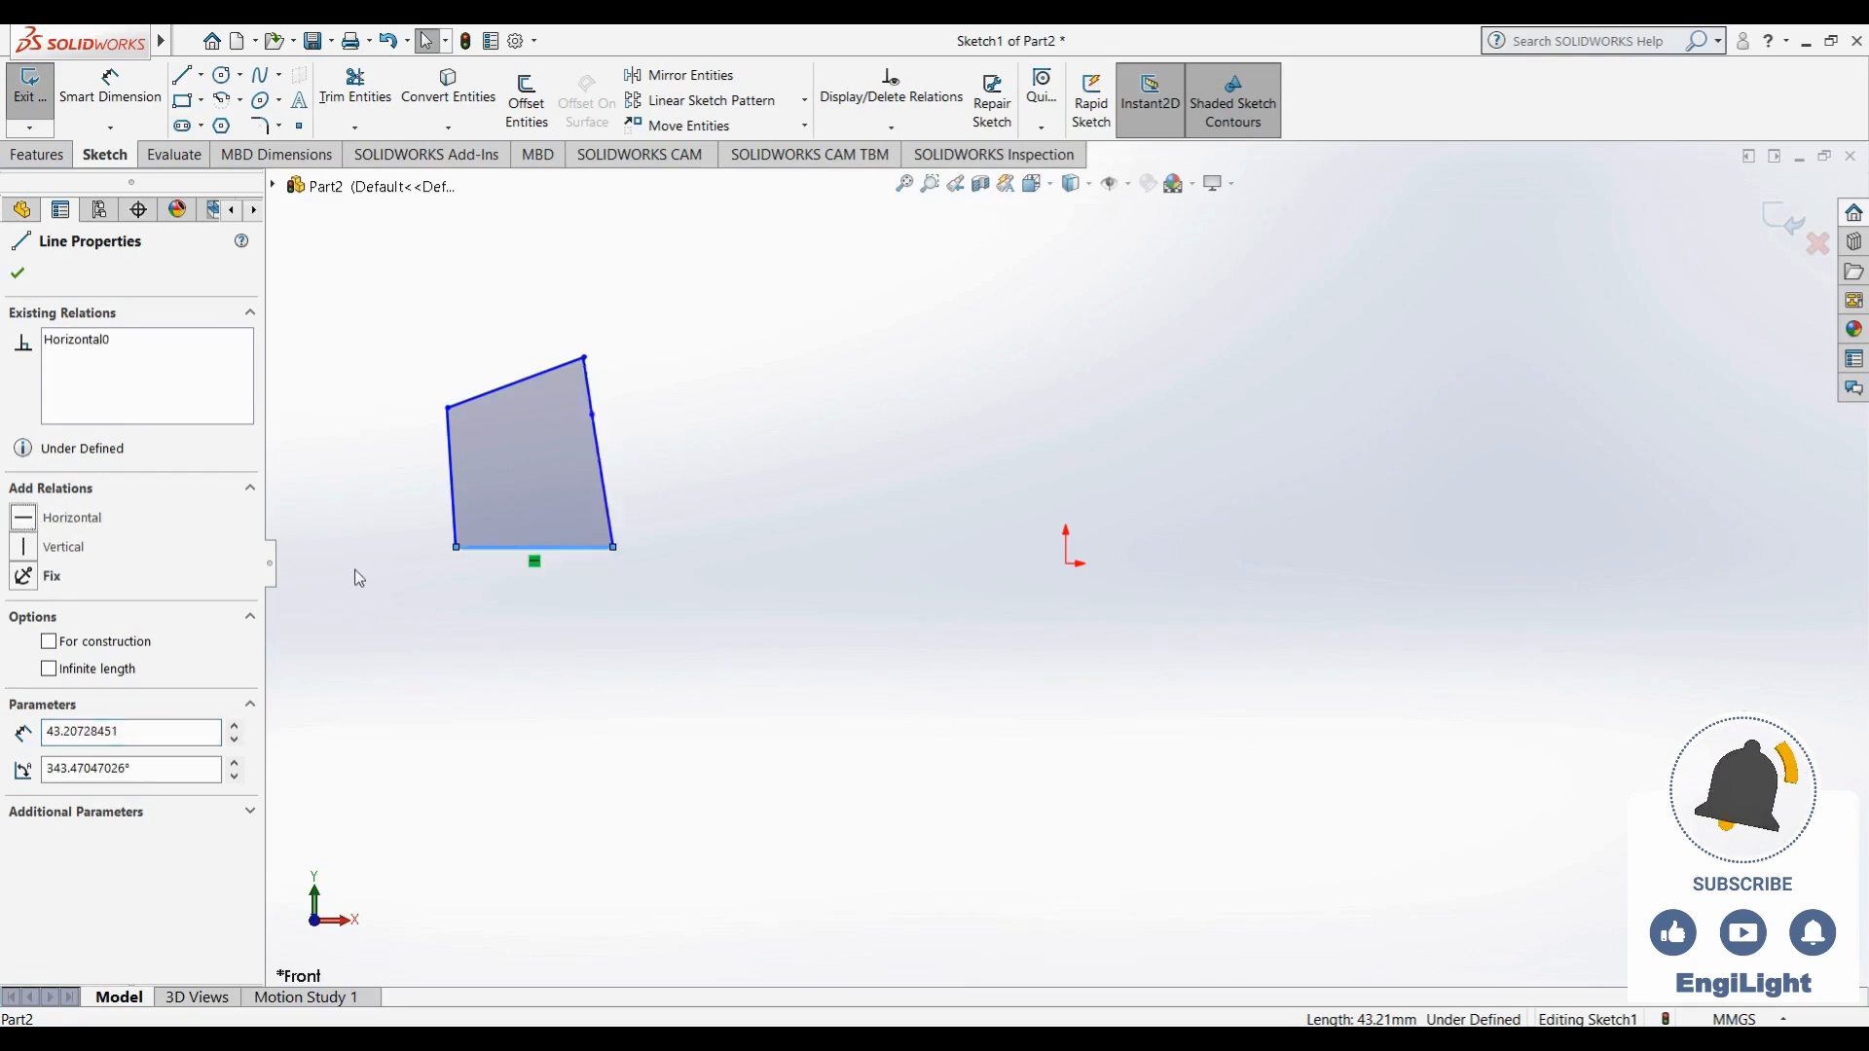
left_click(610, 599)
- Sketch a separate slanted line below the outline and lower its right endpoint, making the line about 57 mm long
left_click(181, 74)
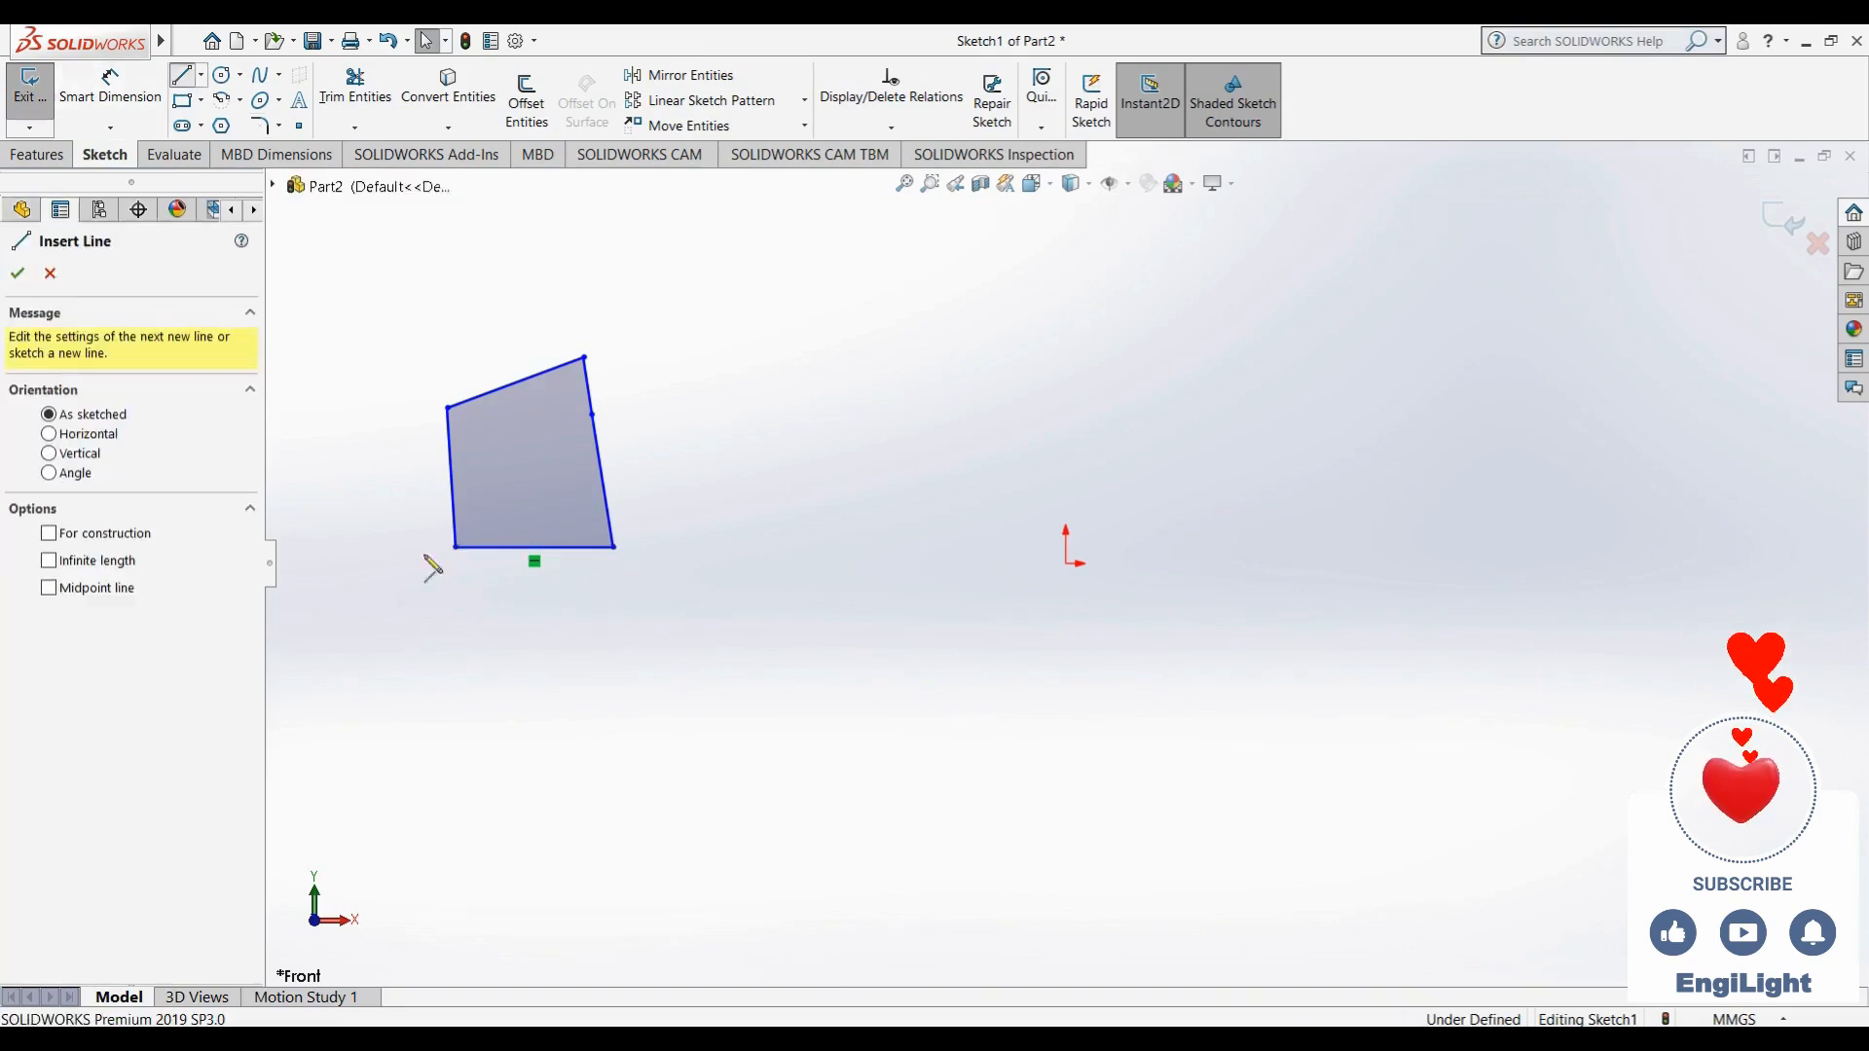
left_click(498, 743)
left_click(681, 800)
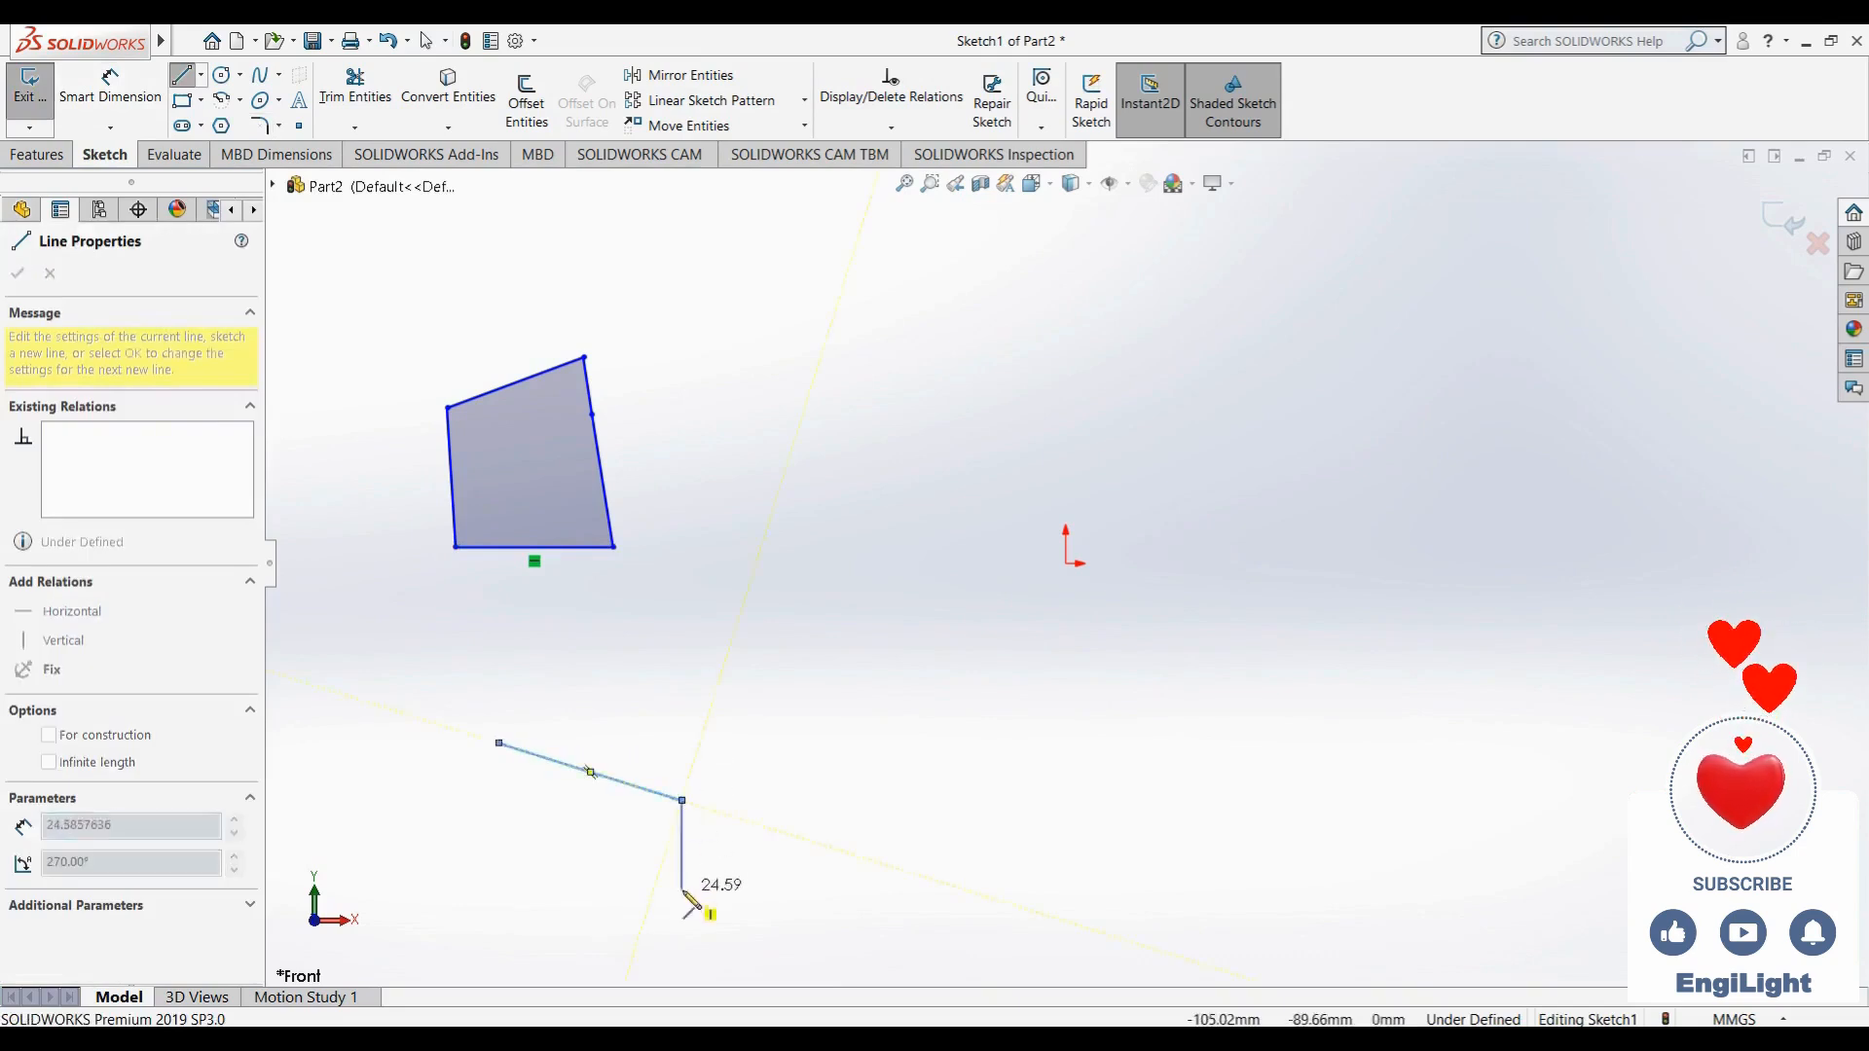
key("Escape")
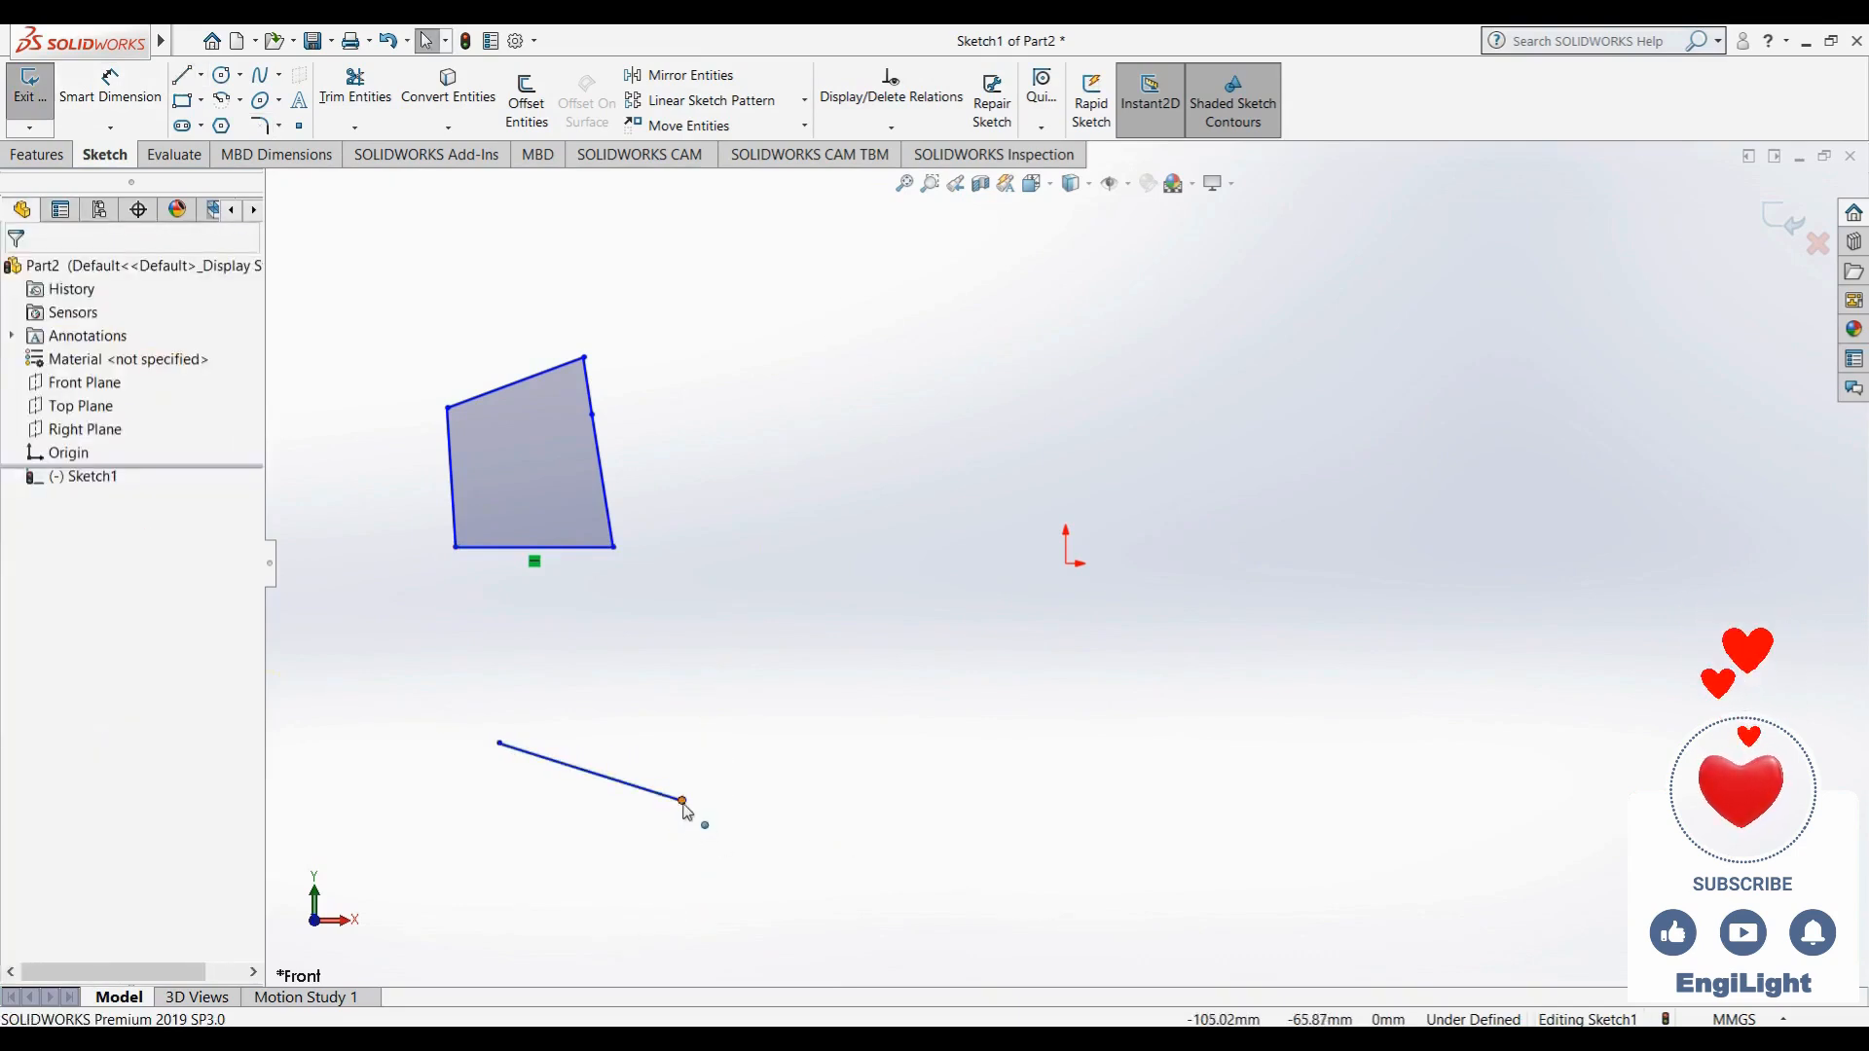
left_click_drag(682, 801, 682, 845)
left_click(621, 855)
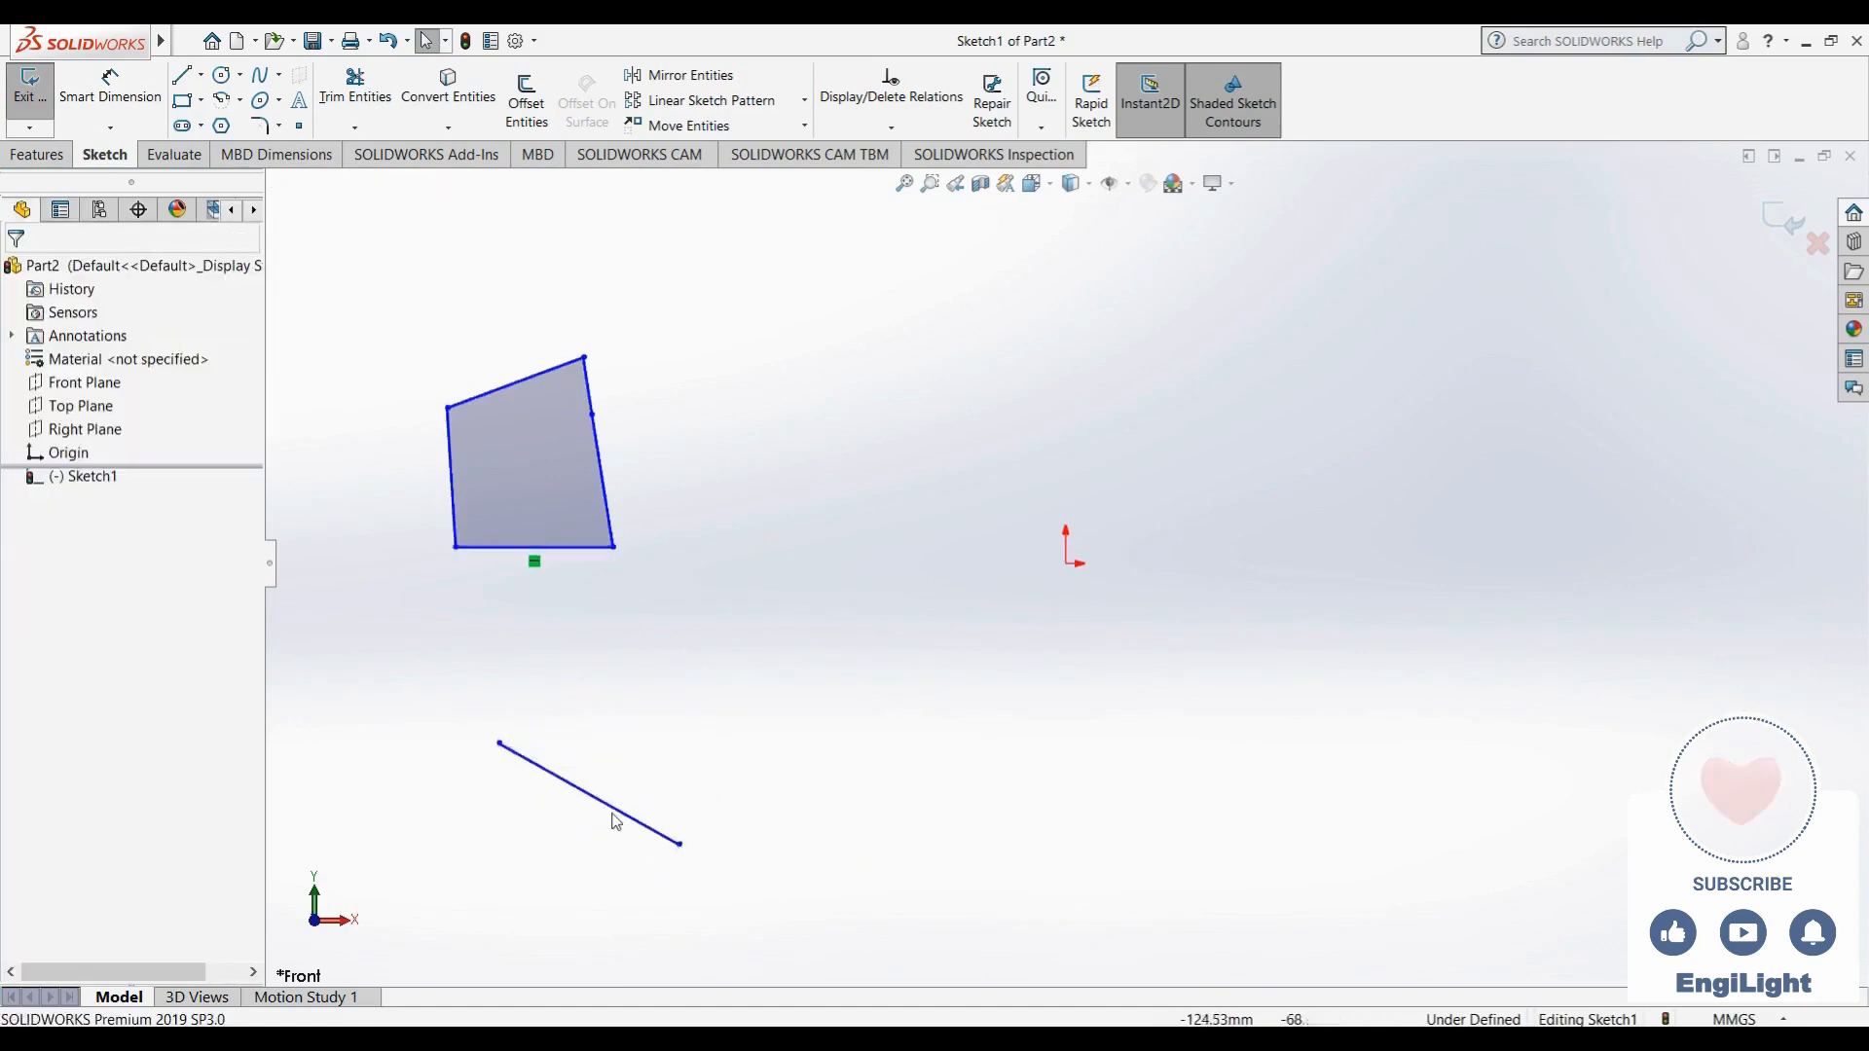
- Make the separate line below the outline horizontal and lengthen it by moving its right endpoint to about X -87 mm, Y -65 mm
left_click(615, 824)
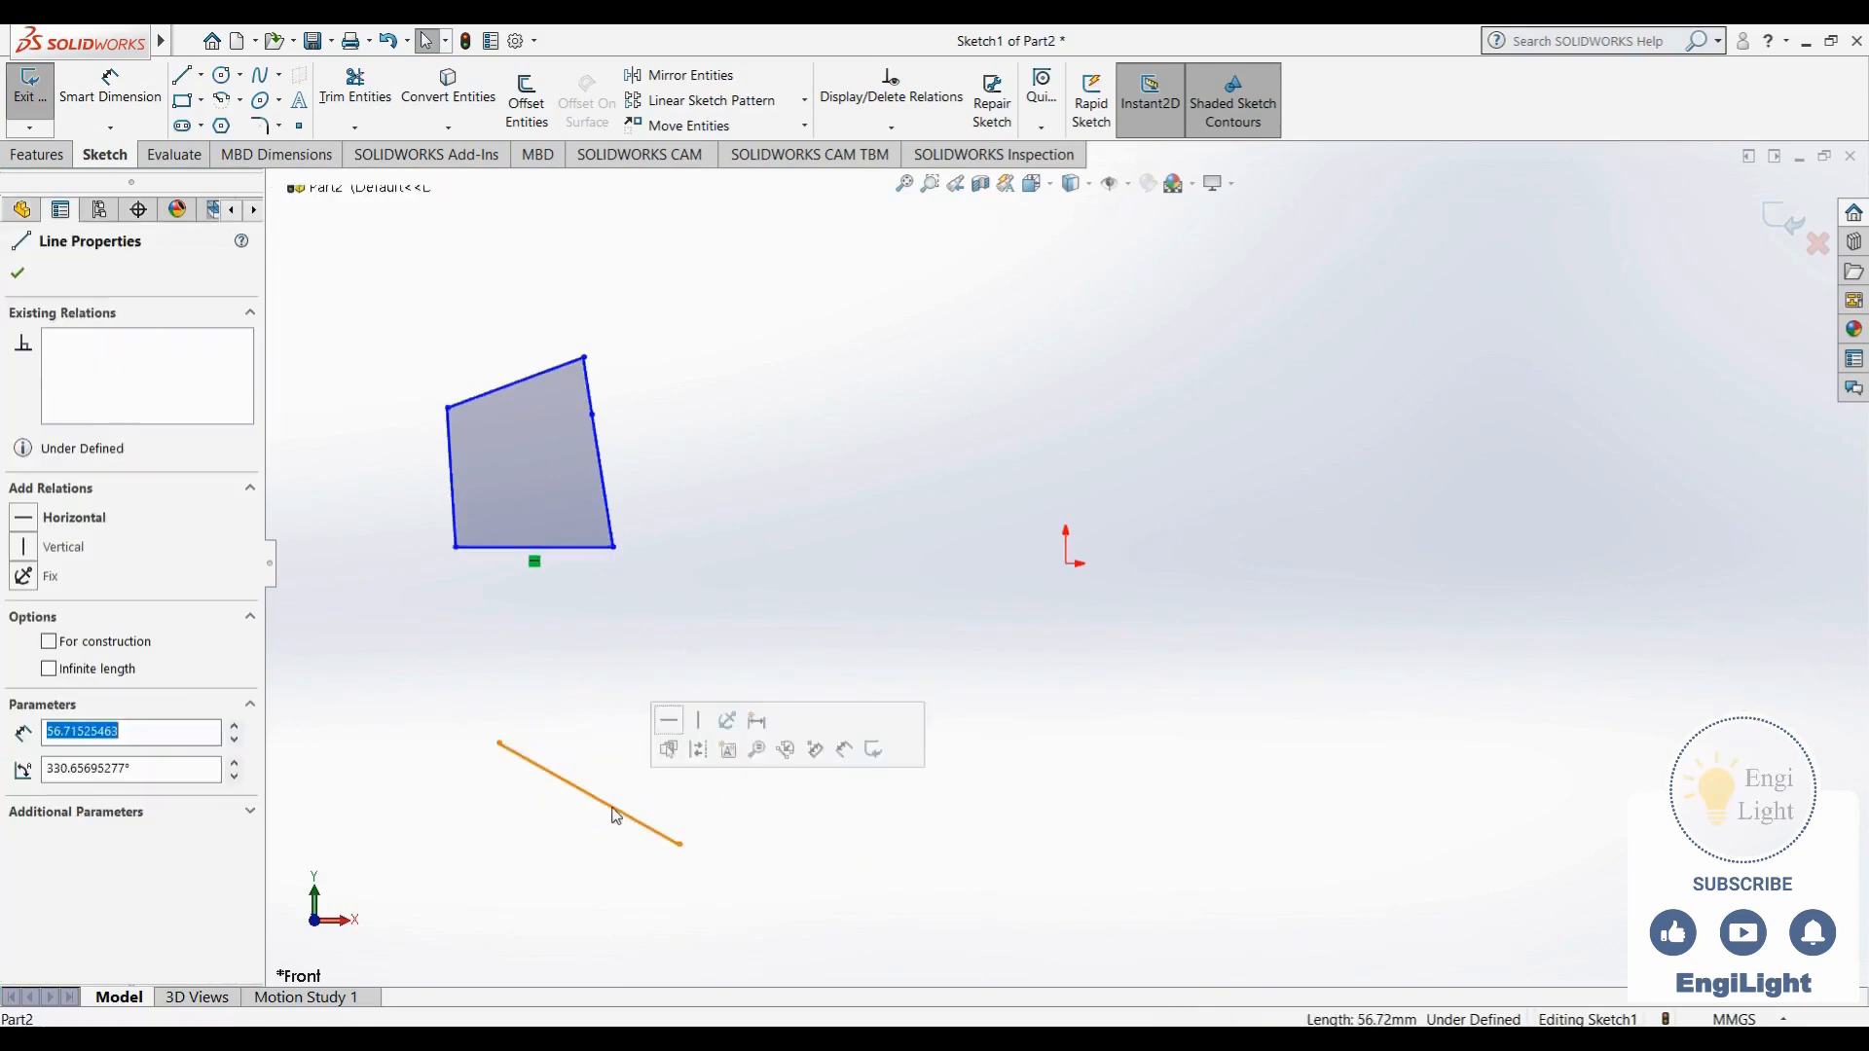
left_click(75, 519)
left_click(721, 809)
left_click_drag(708, 743, 750, 801)
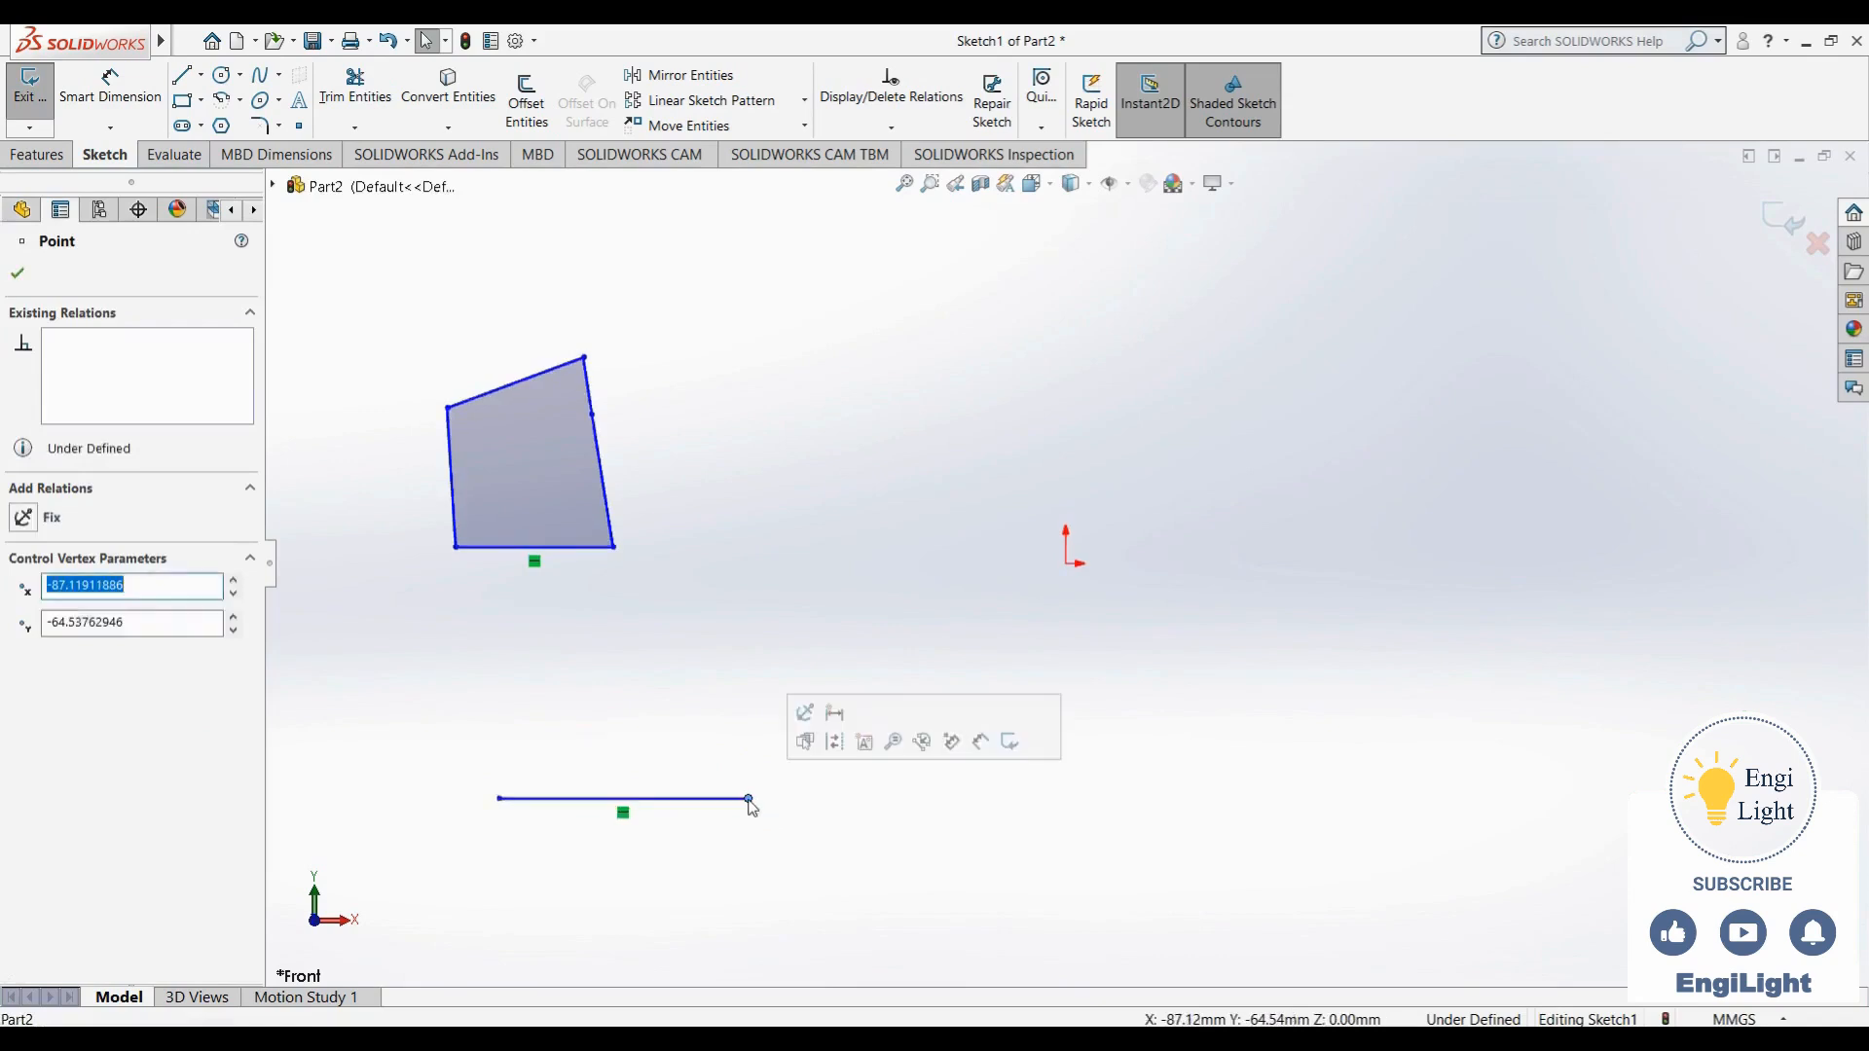
left_click(726, 756)
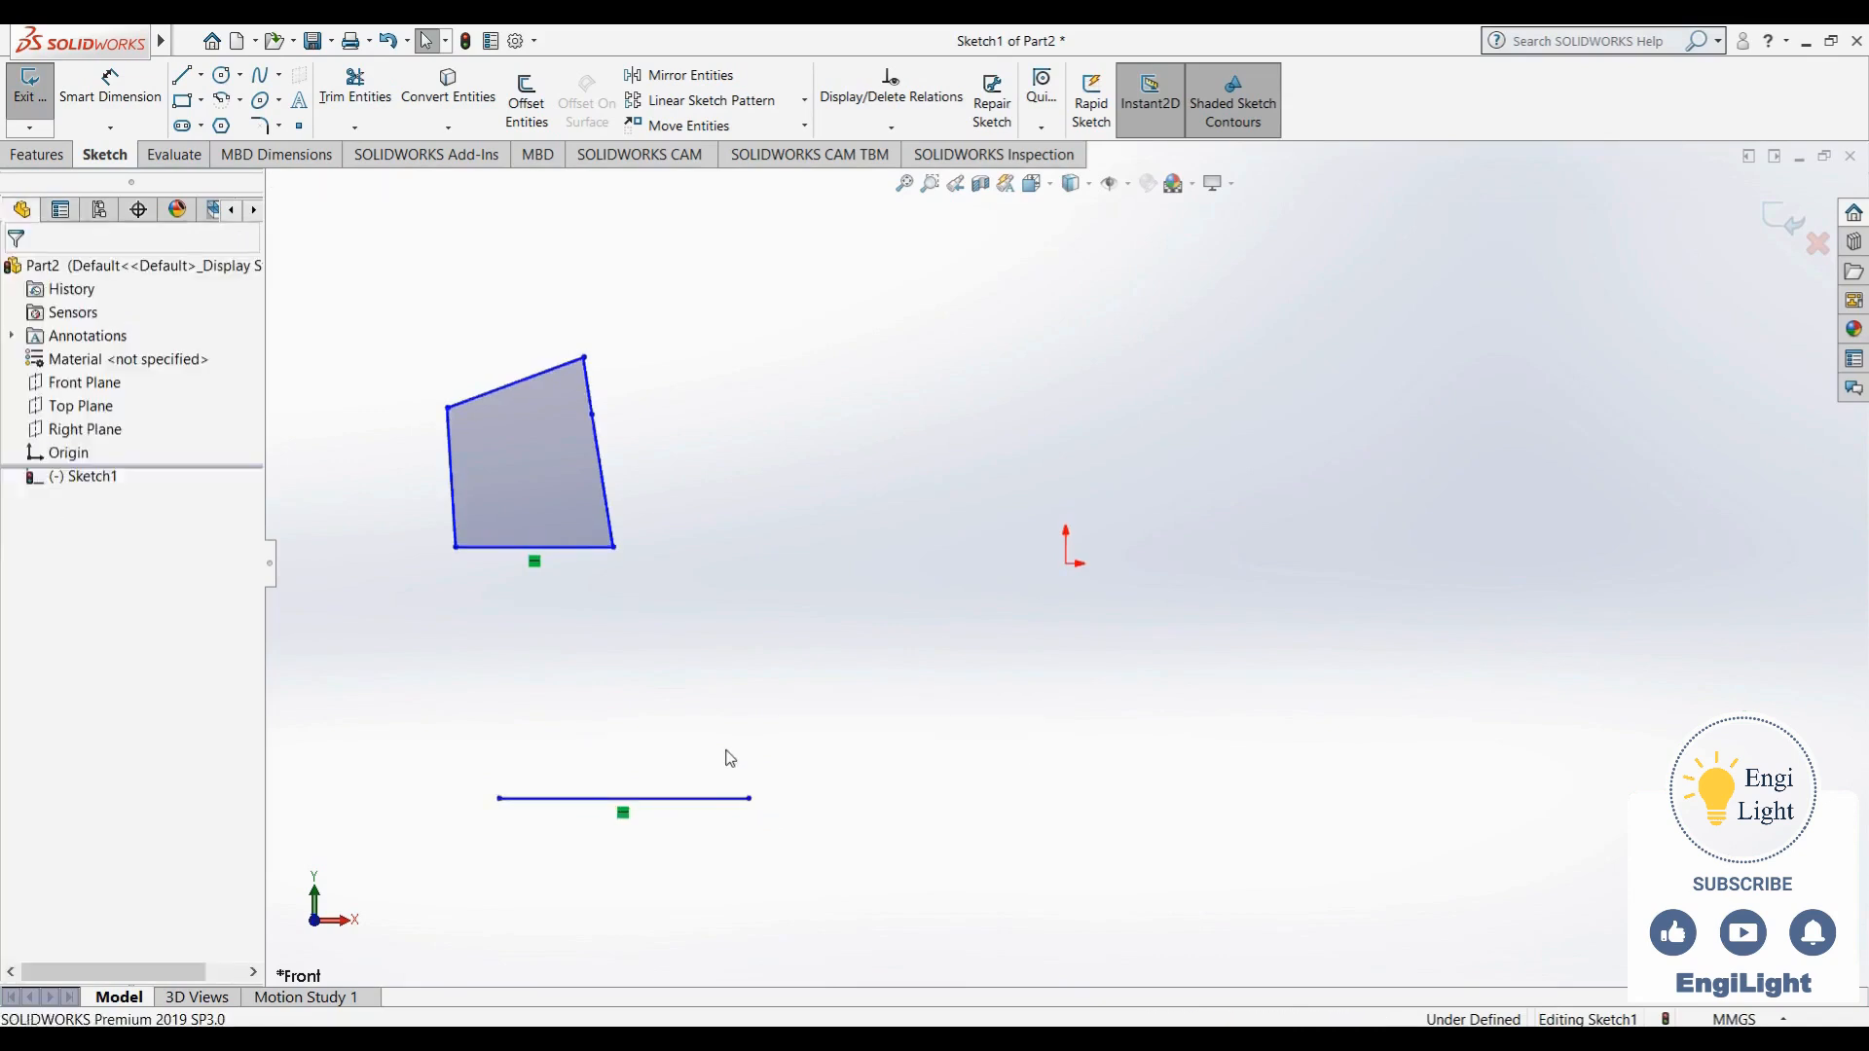
- Make the outline's right and left side lines vertical and move its peak roughly over the middle of the base
left_click(614, 517)
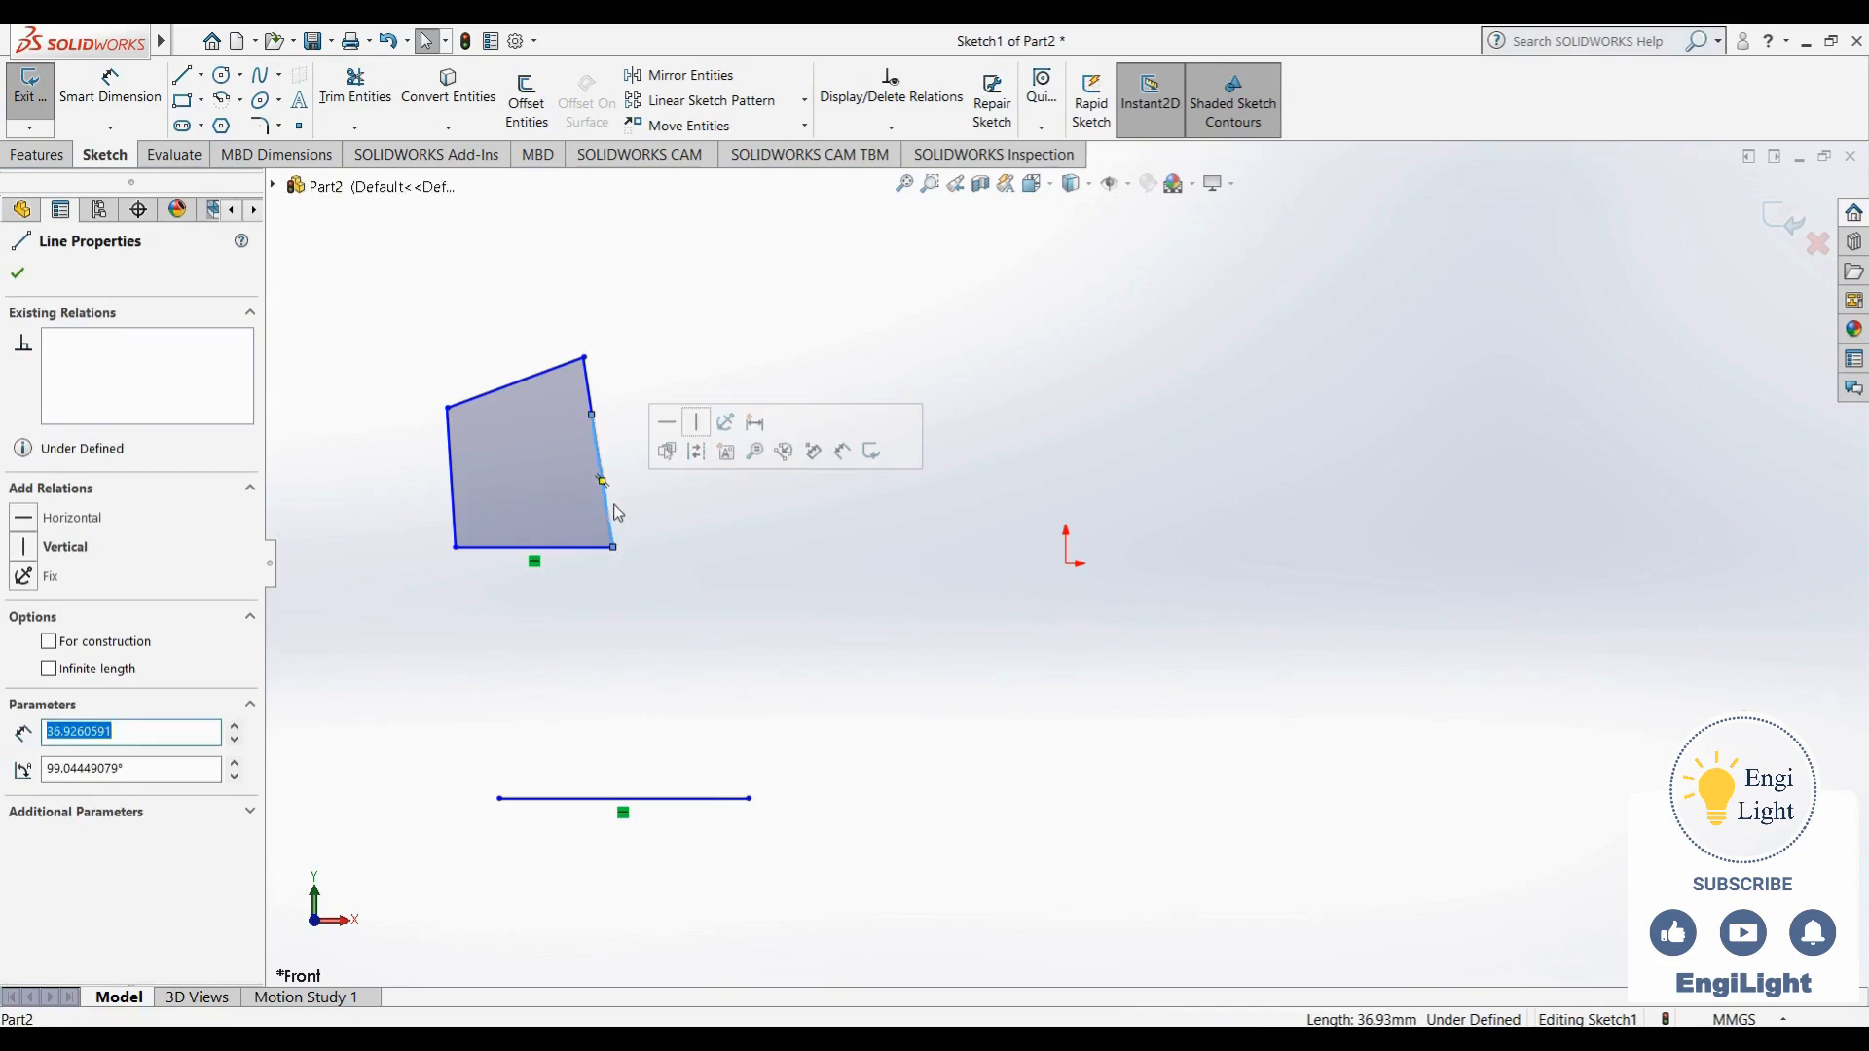
left_click(698, 425)
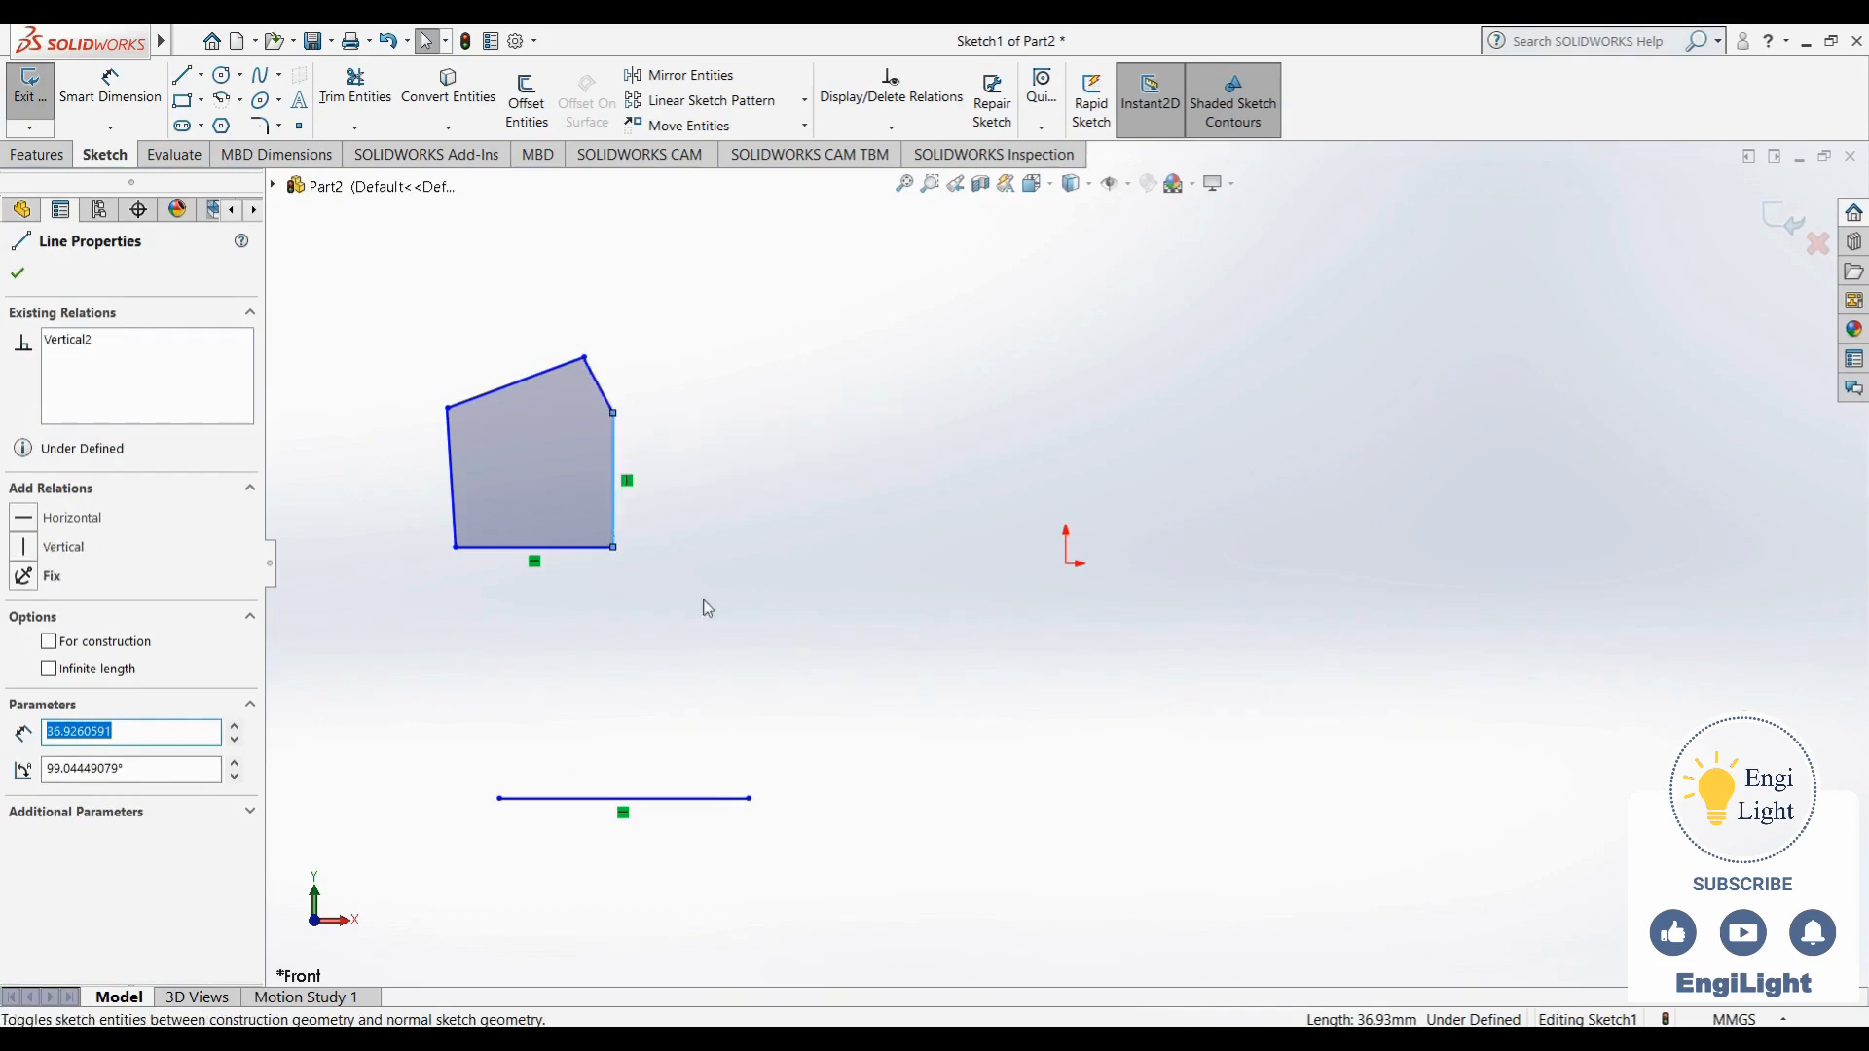
left_click(703, 540)
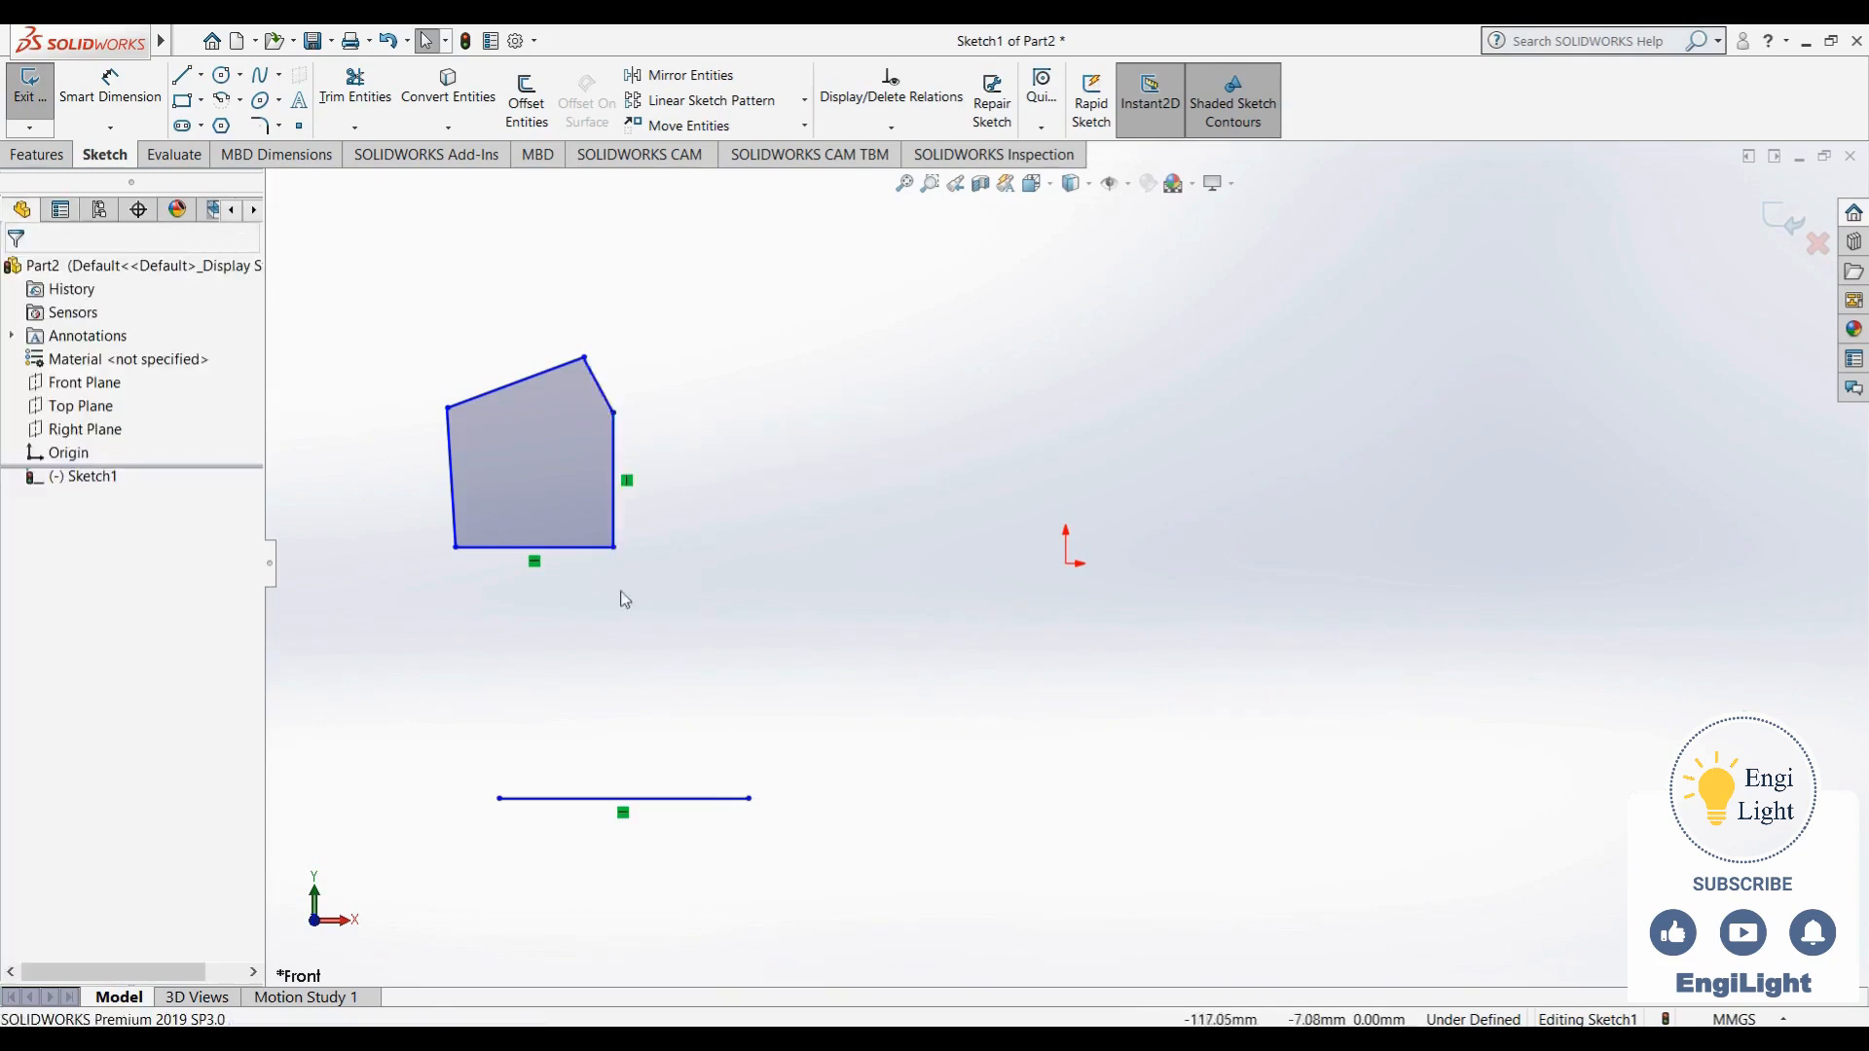
left_click(456, 504)
left_click(545, 431)
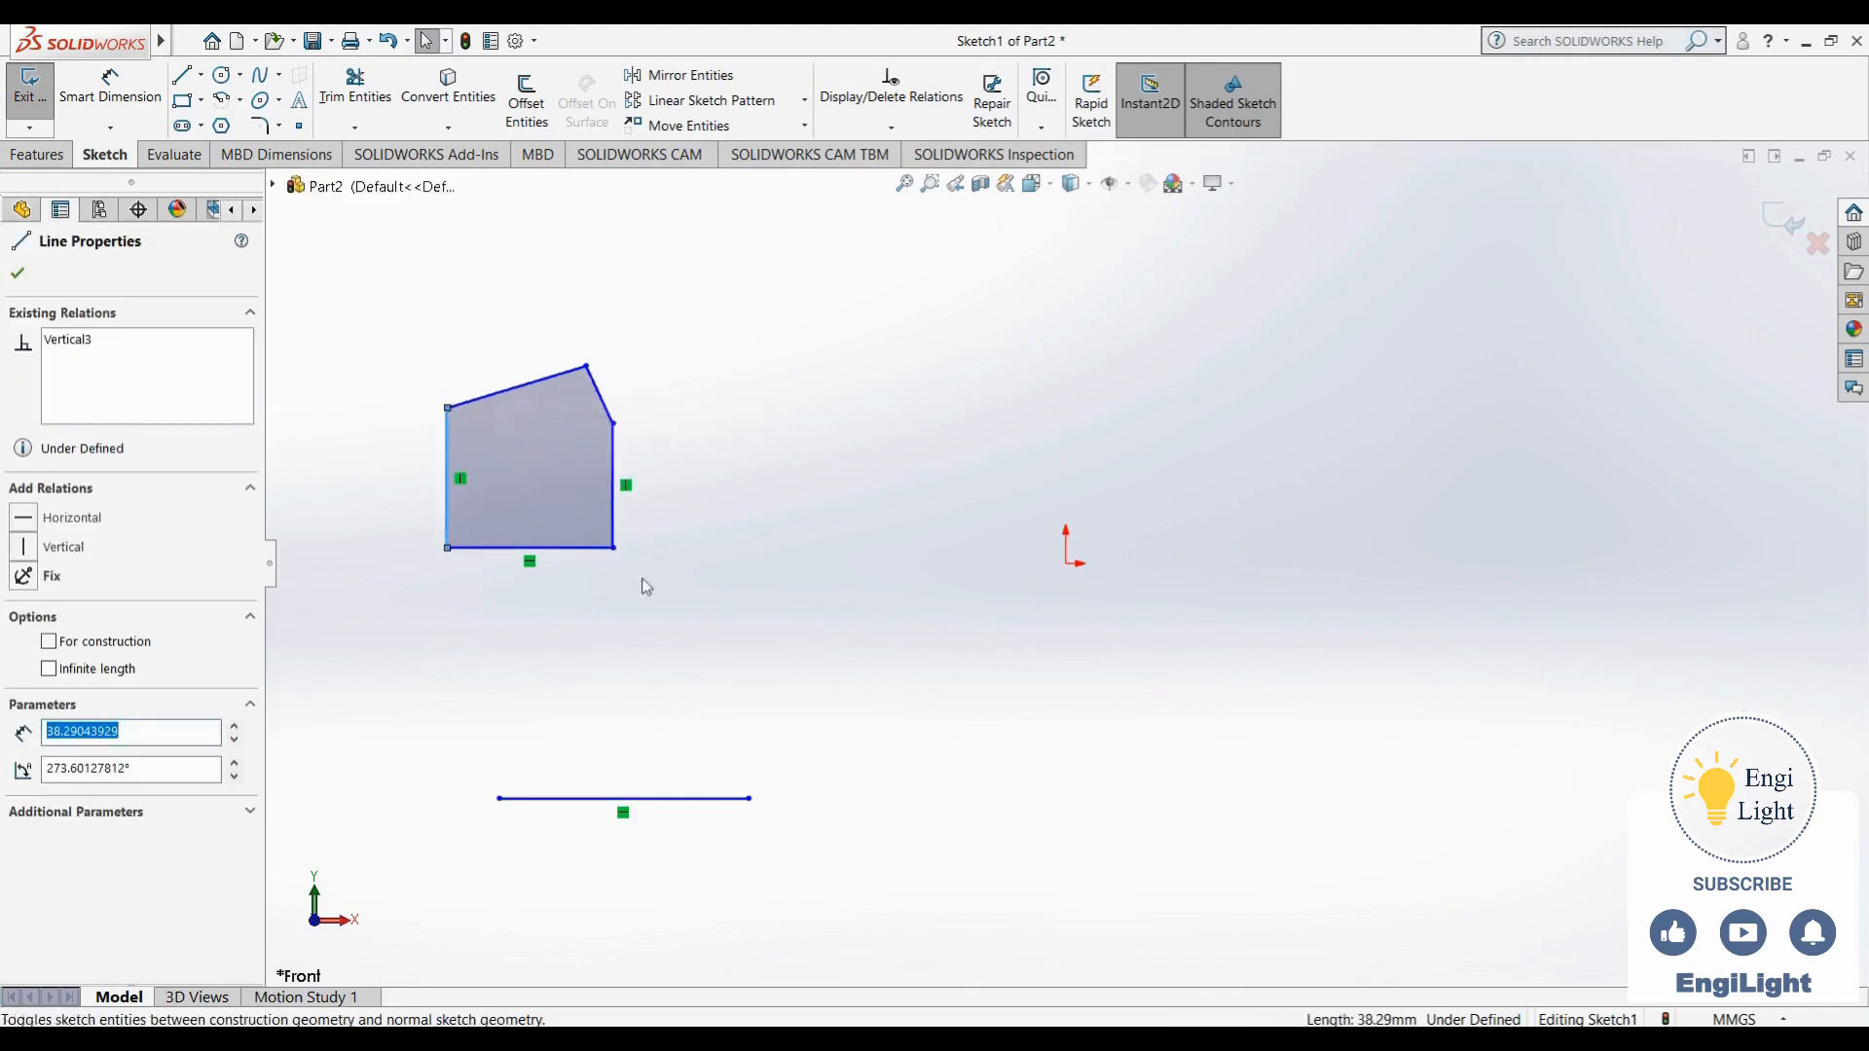
left_click(703, 547)
left_click_drag(591, 372, 536, 347)
left_click(711, 421)
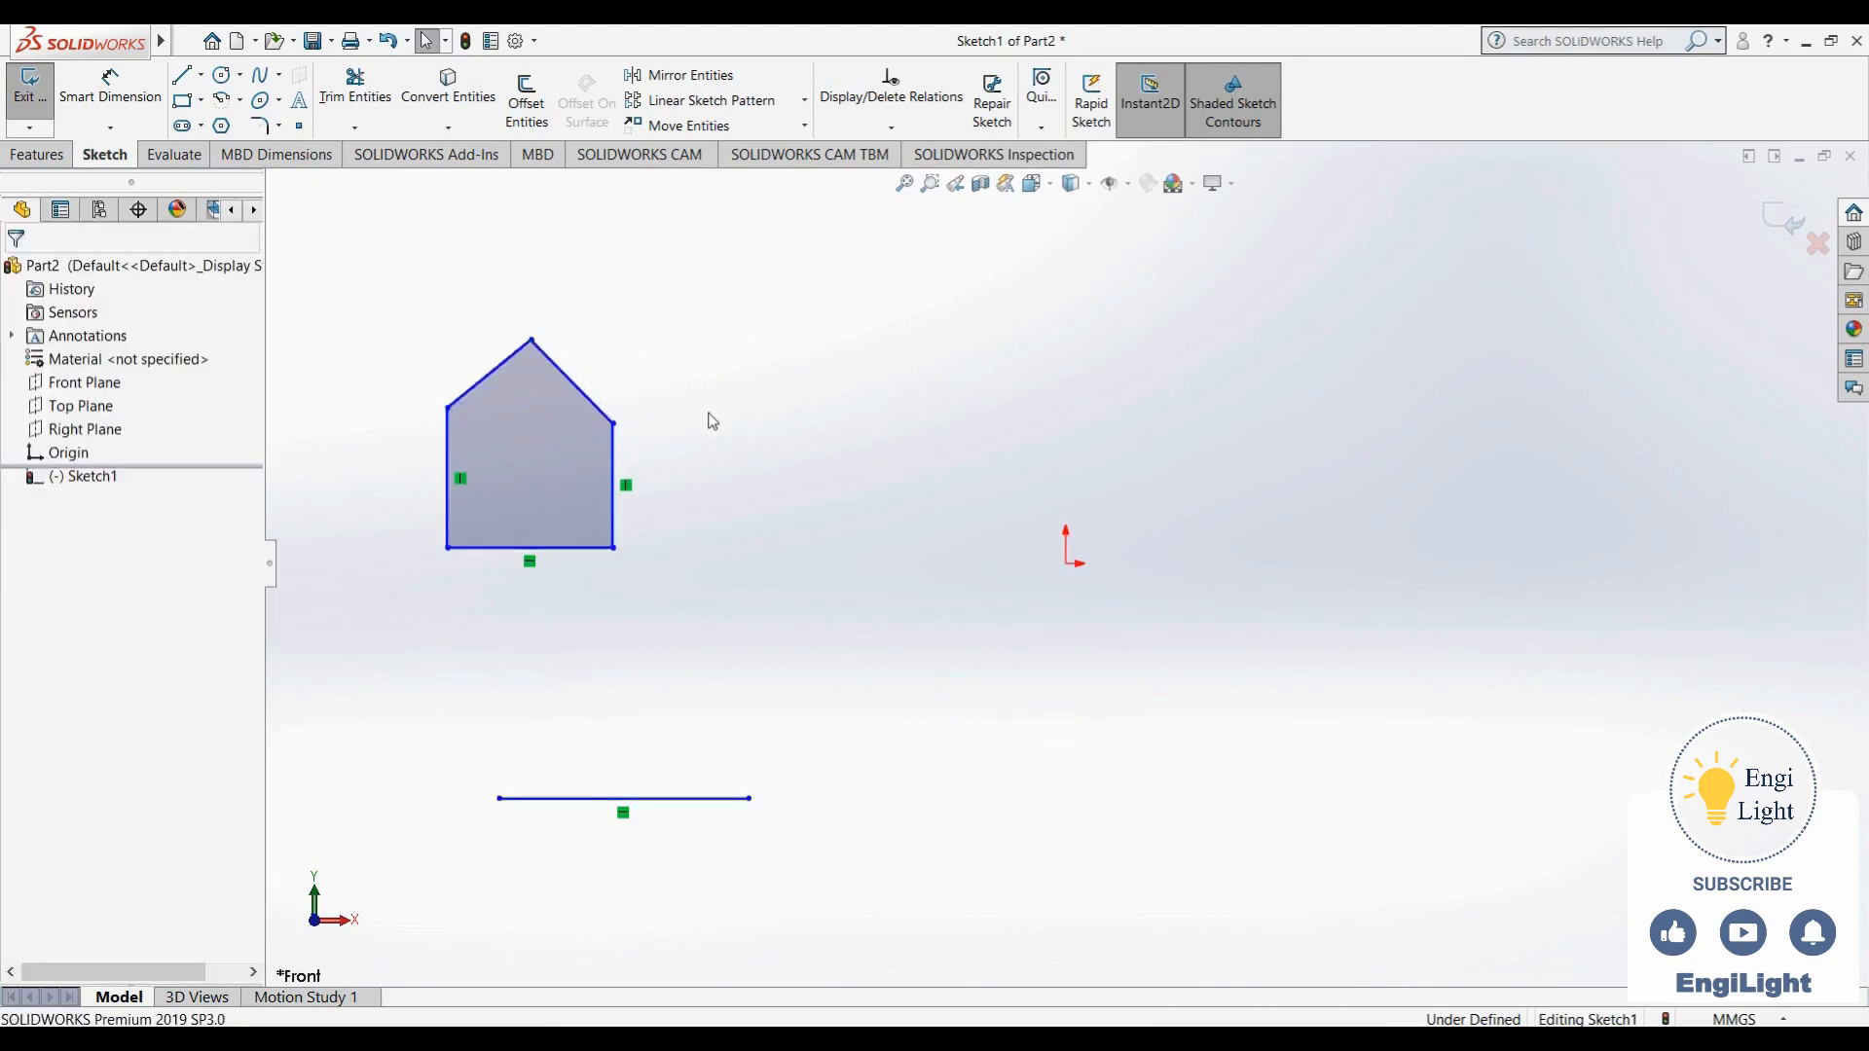
- Add an equal relation between the outline's two vertical side lines
left_click(613, 443)
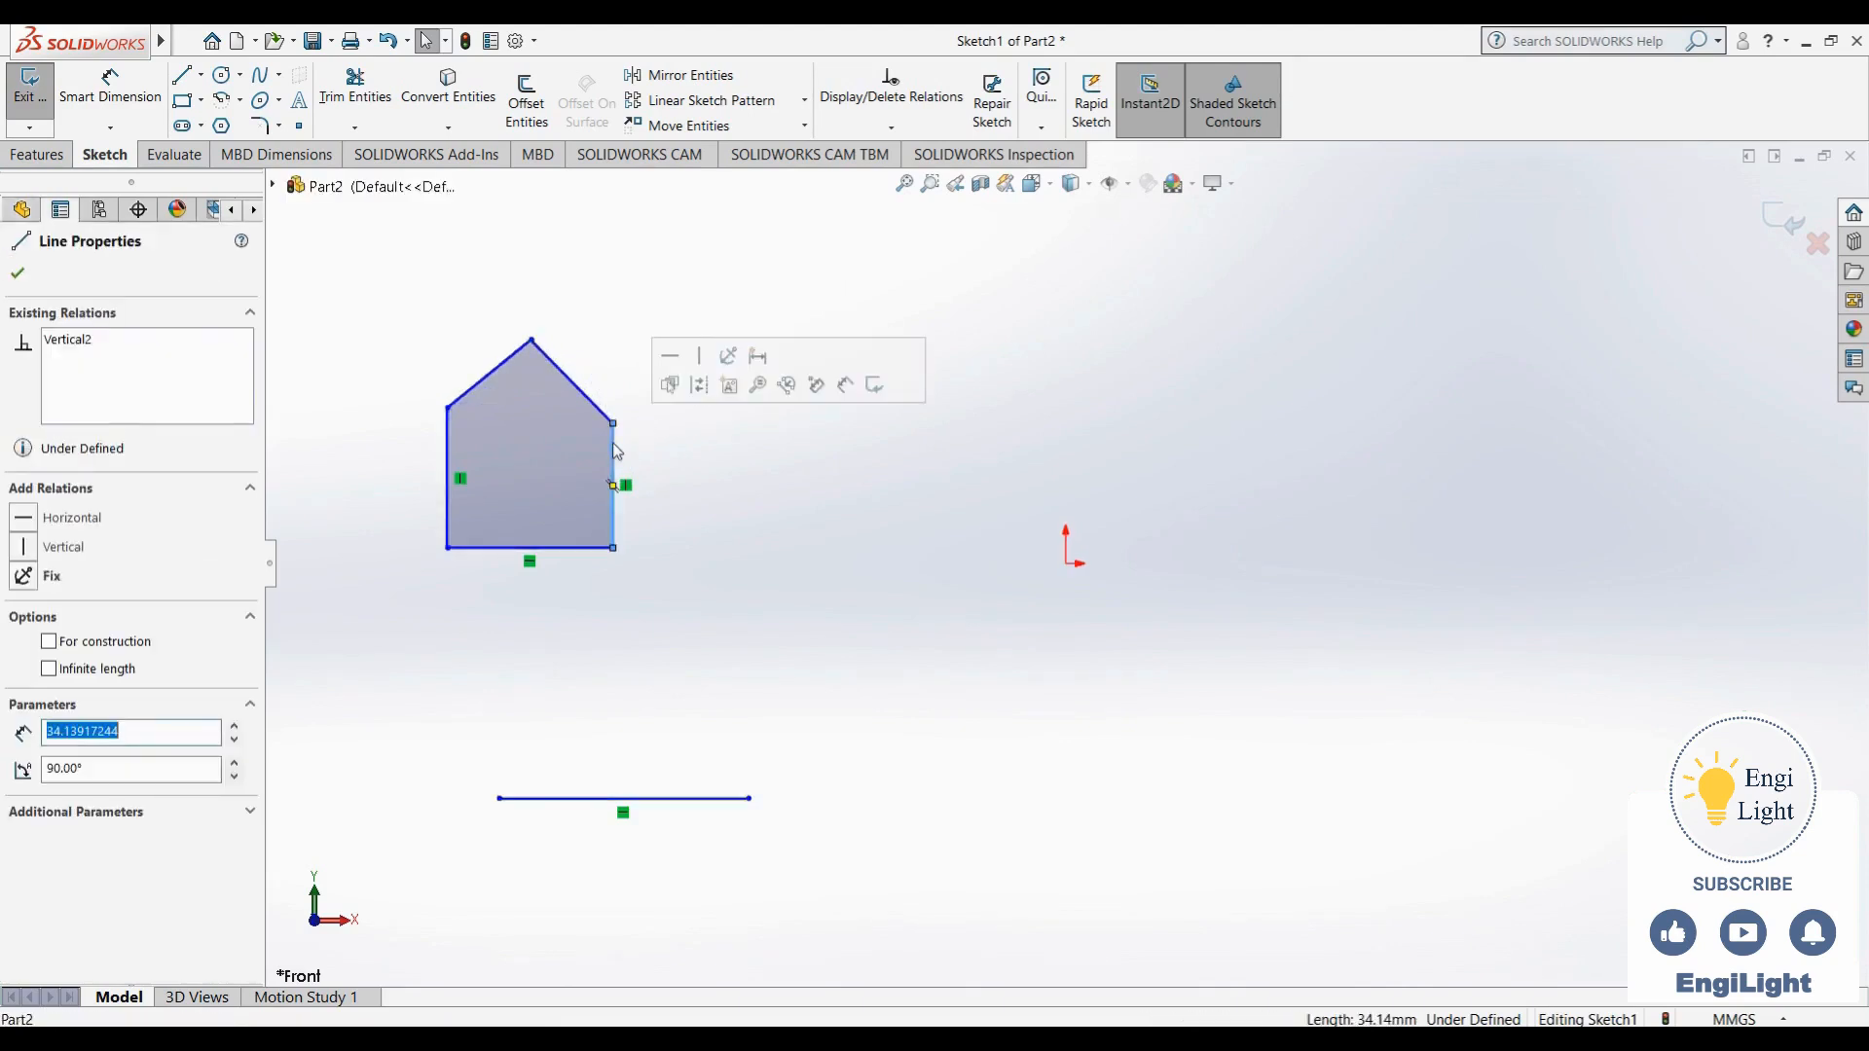
left_click(703, 495)
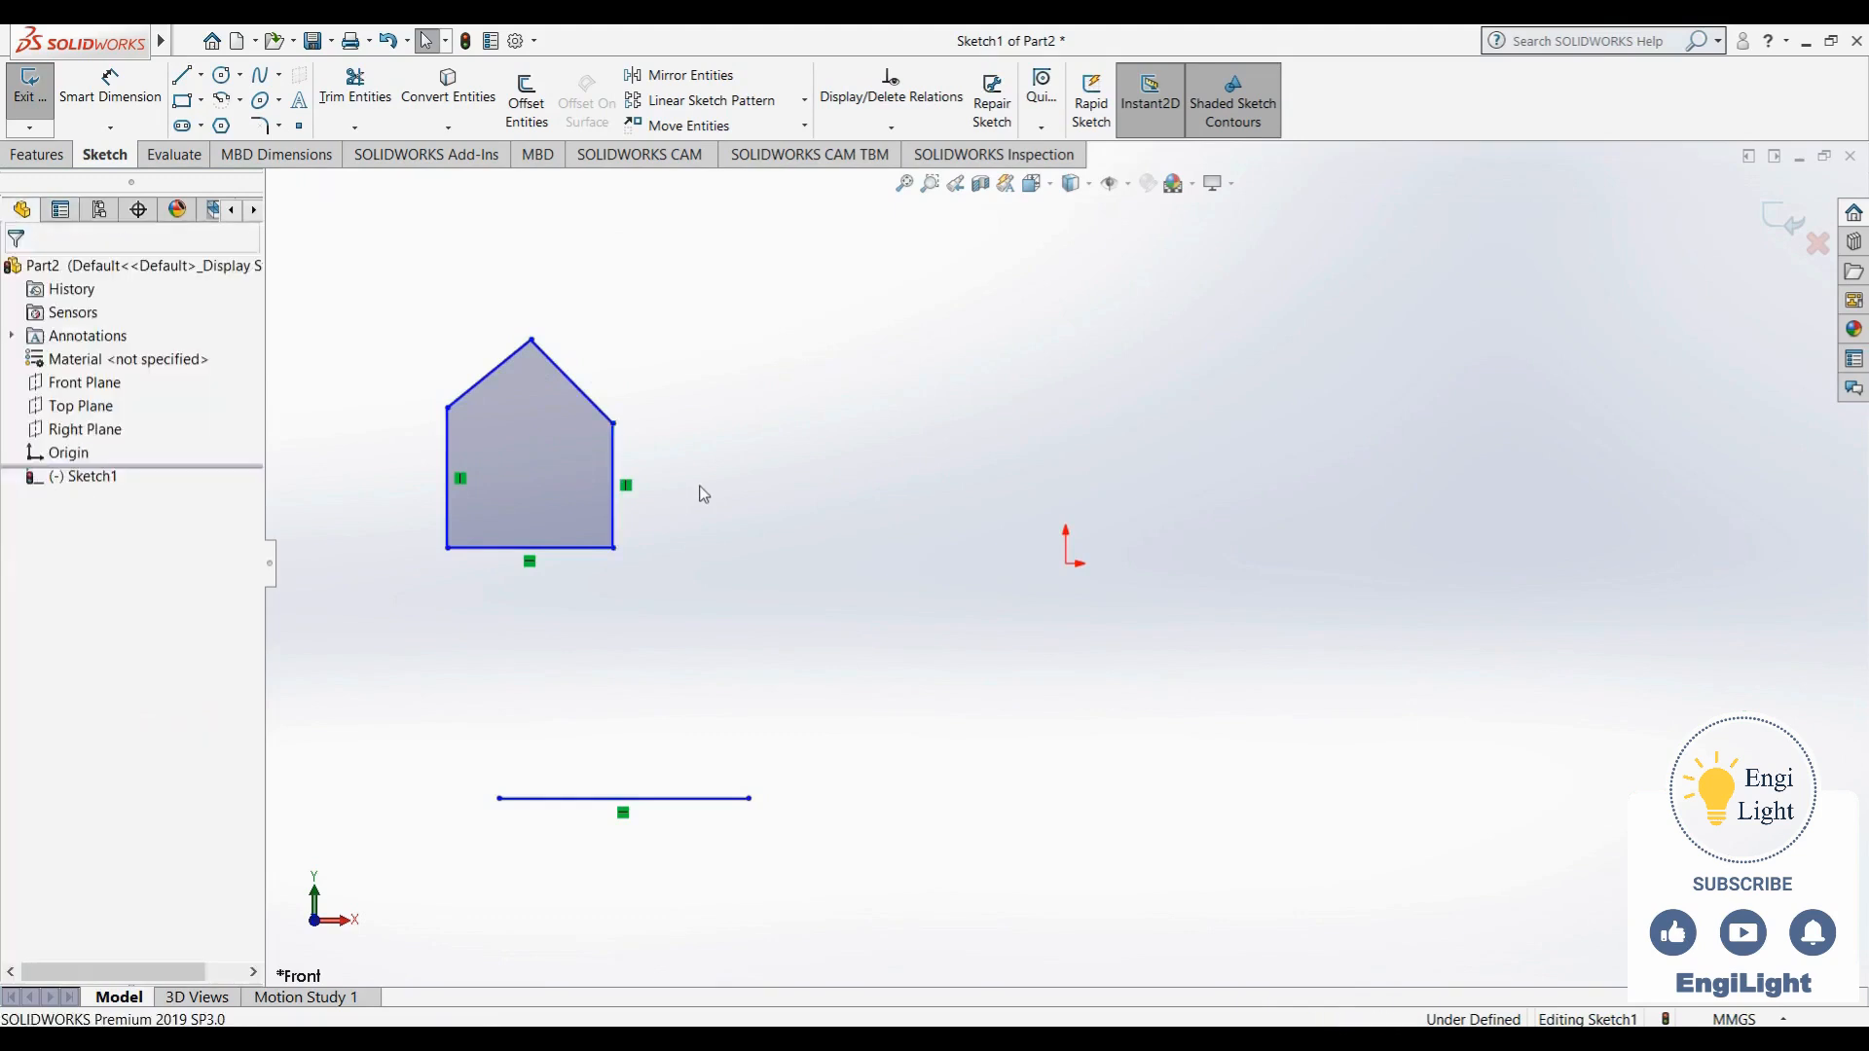
left_click(614, 466)
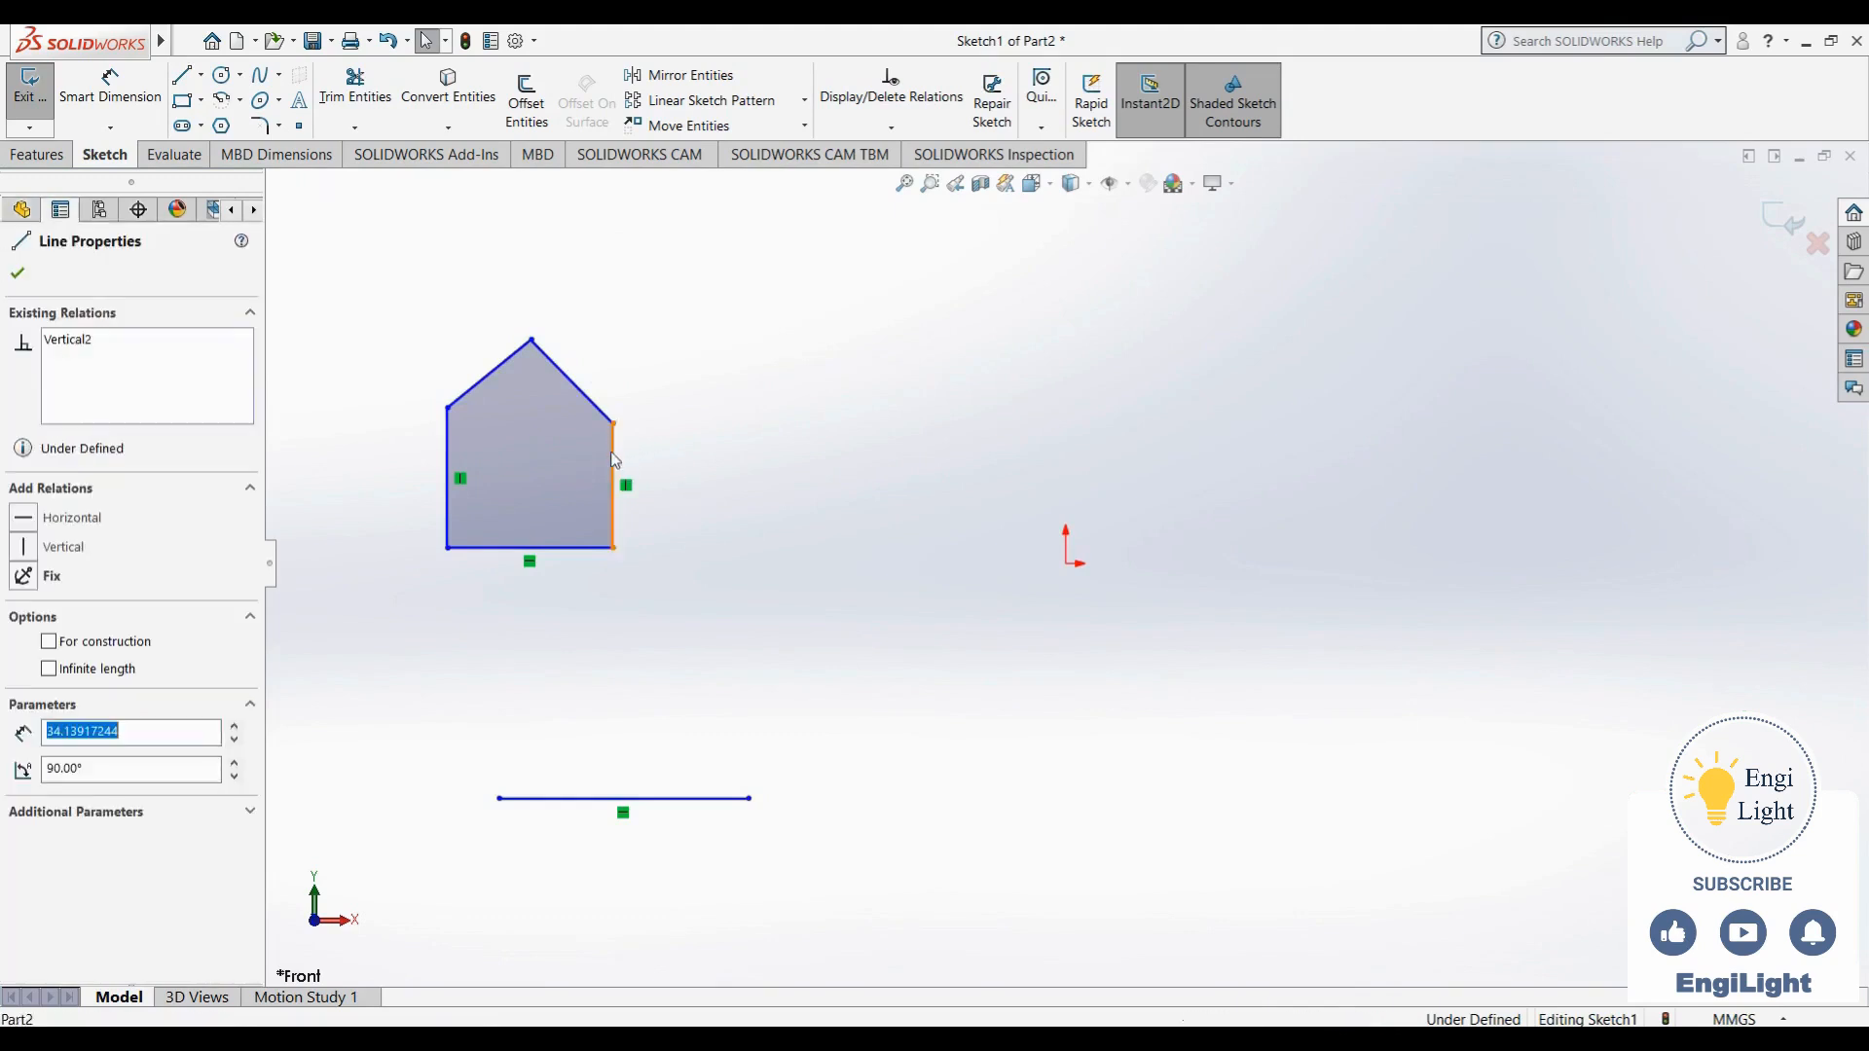
left_click(445, 459, "ctrl")
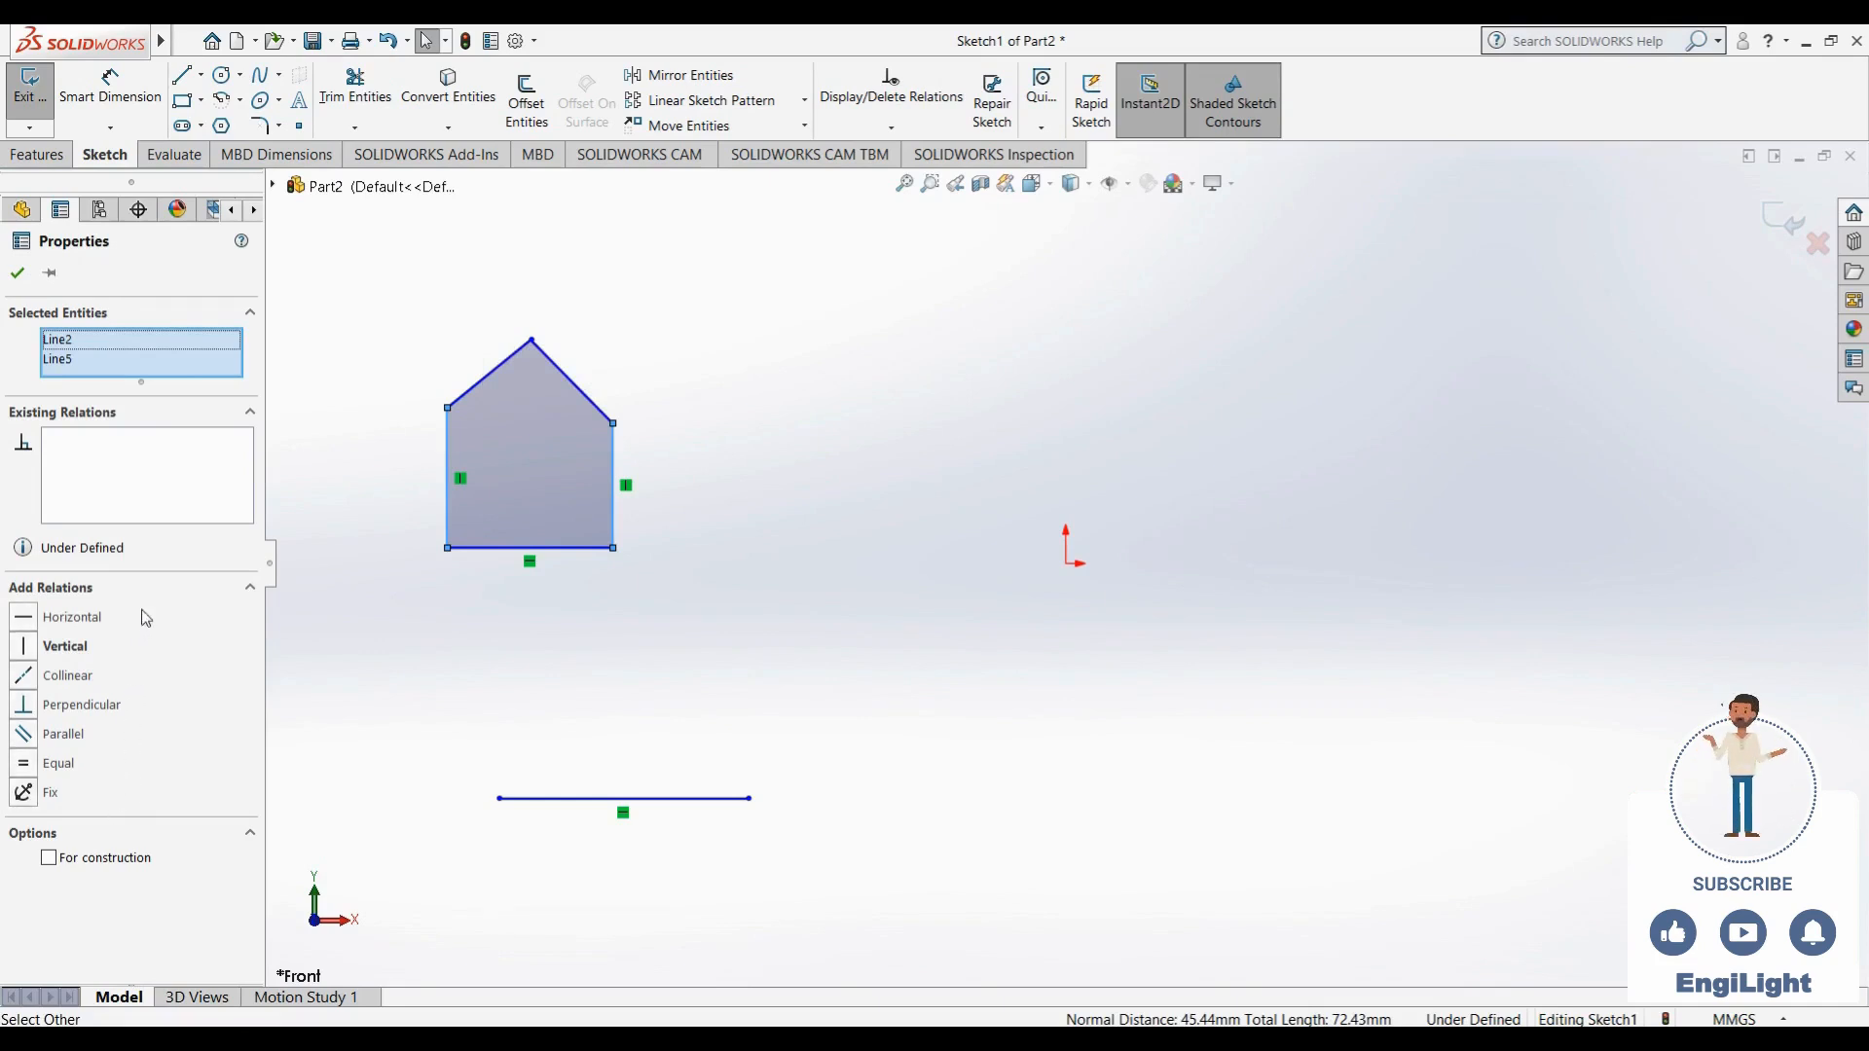
left_click(60, 764)
left_click(407, 580)
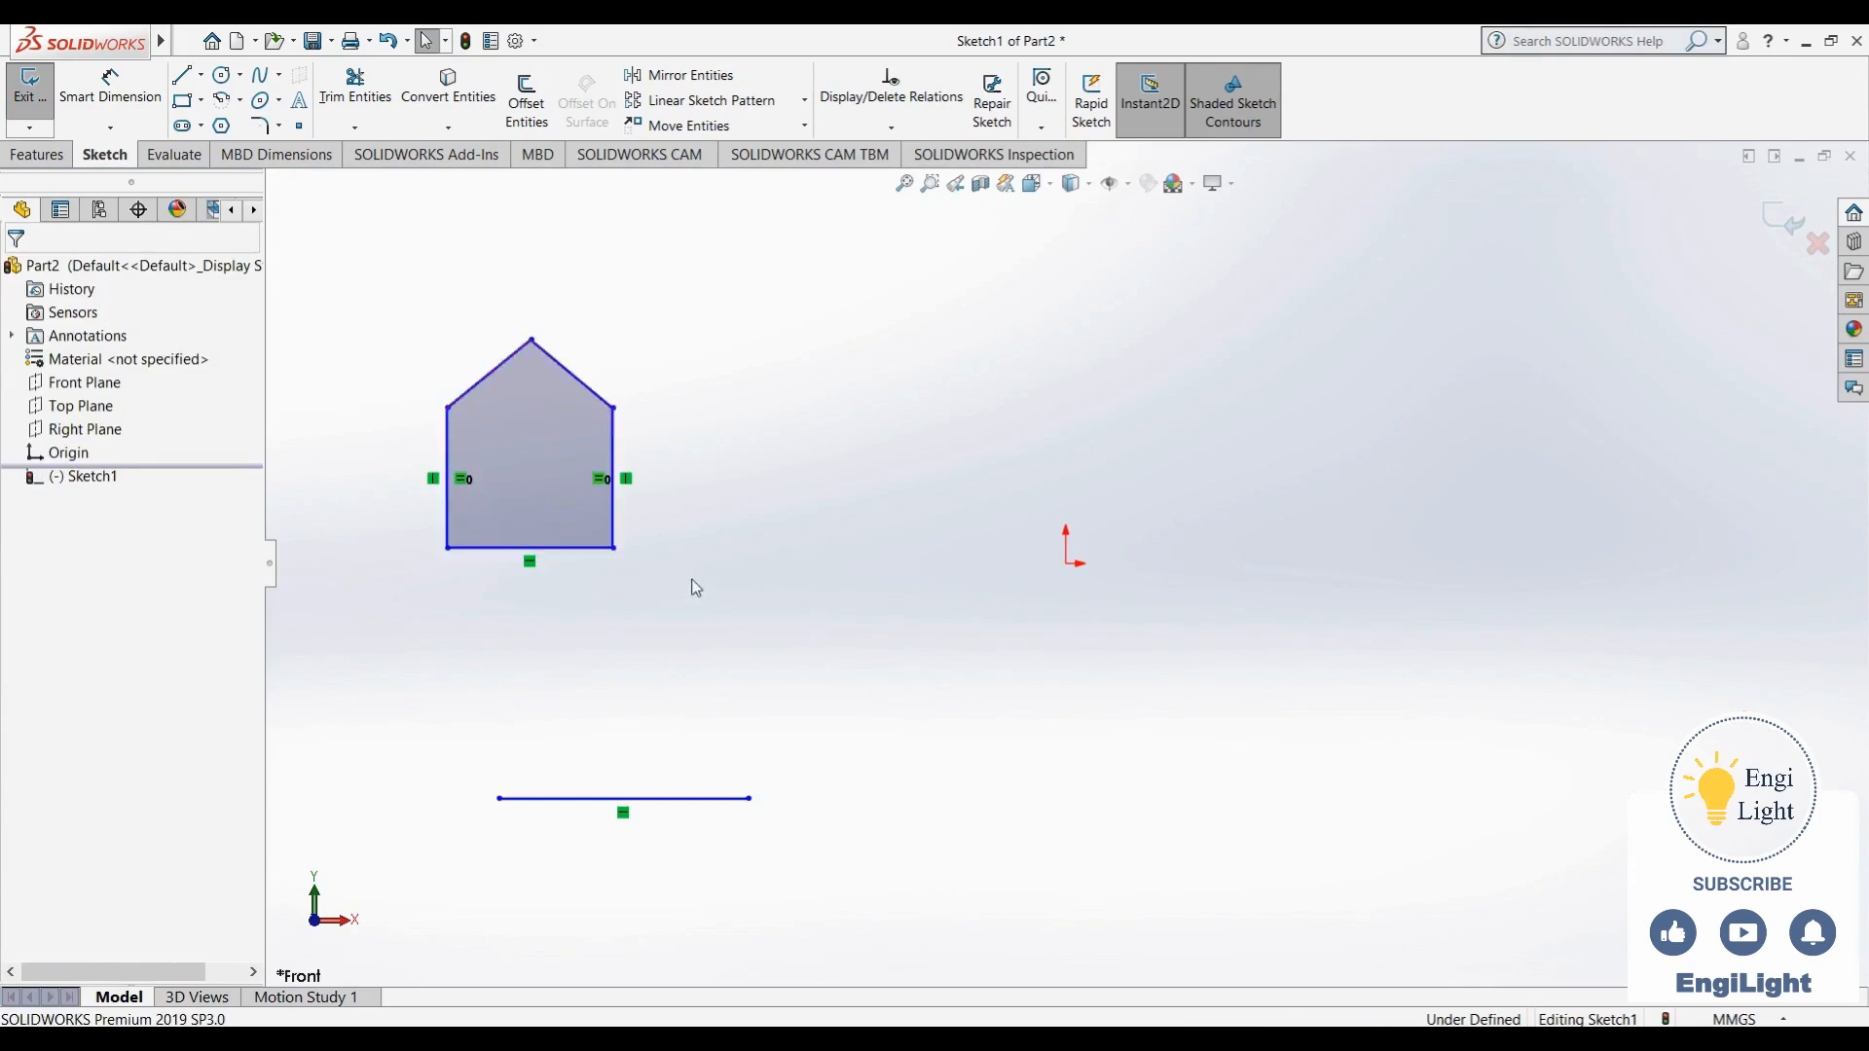
- Add an equal relation between the two slanted roof lines of the house-shaped outline
left_click(603, 404)
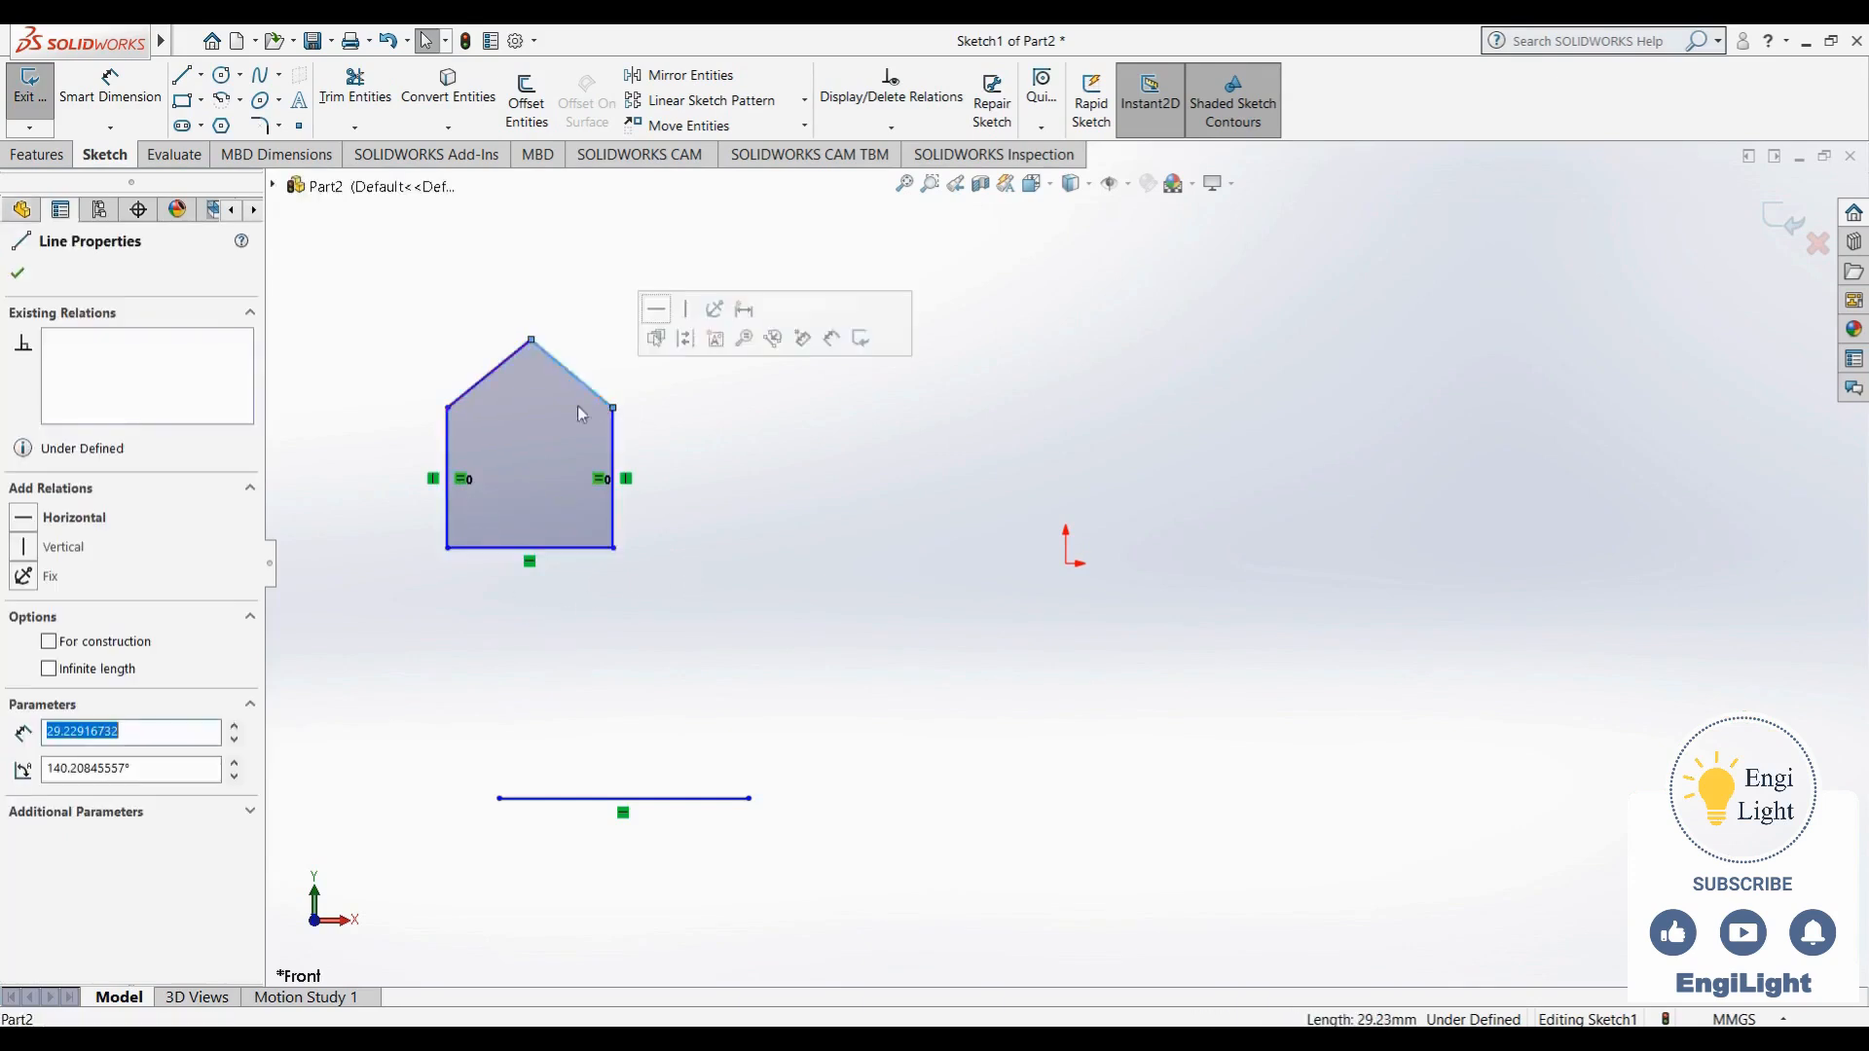
left_click(470, 390, "ctrl")
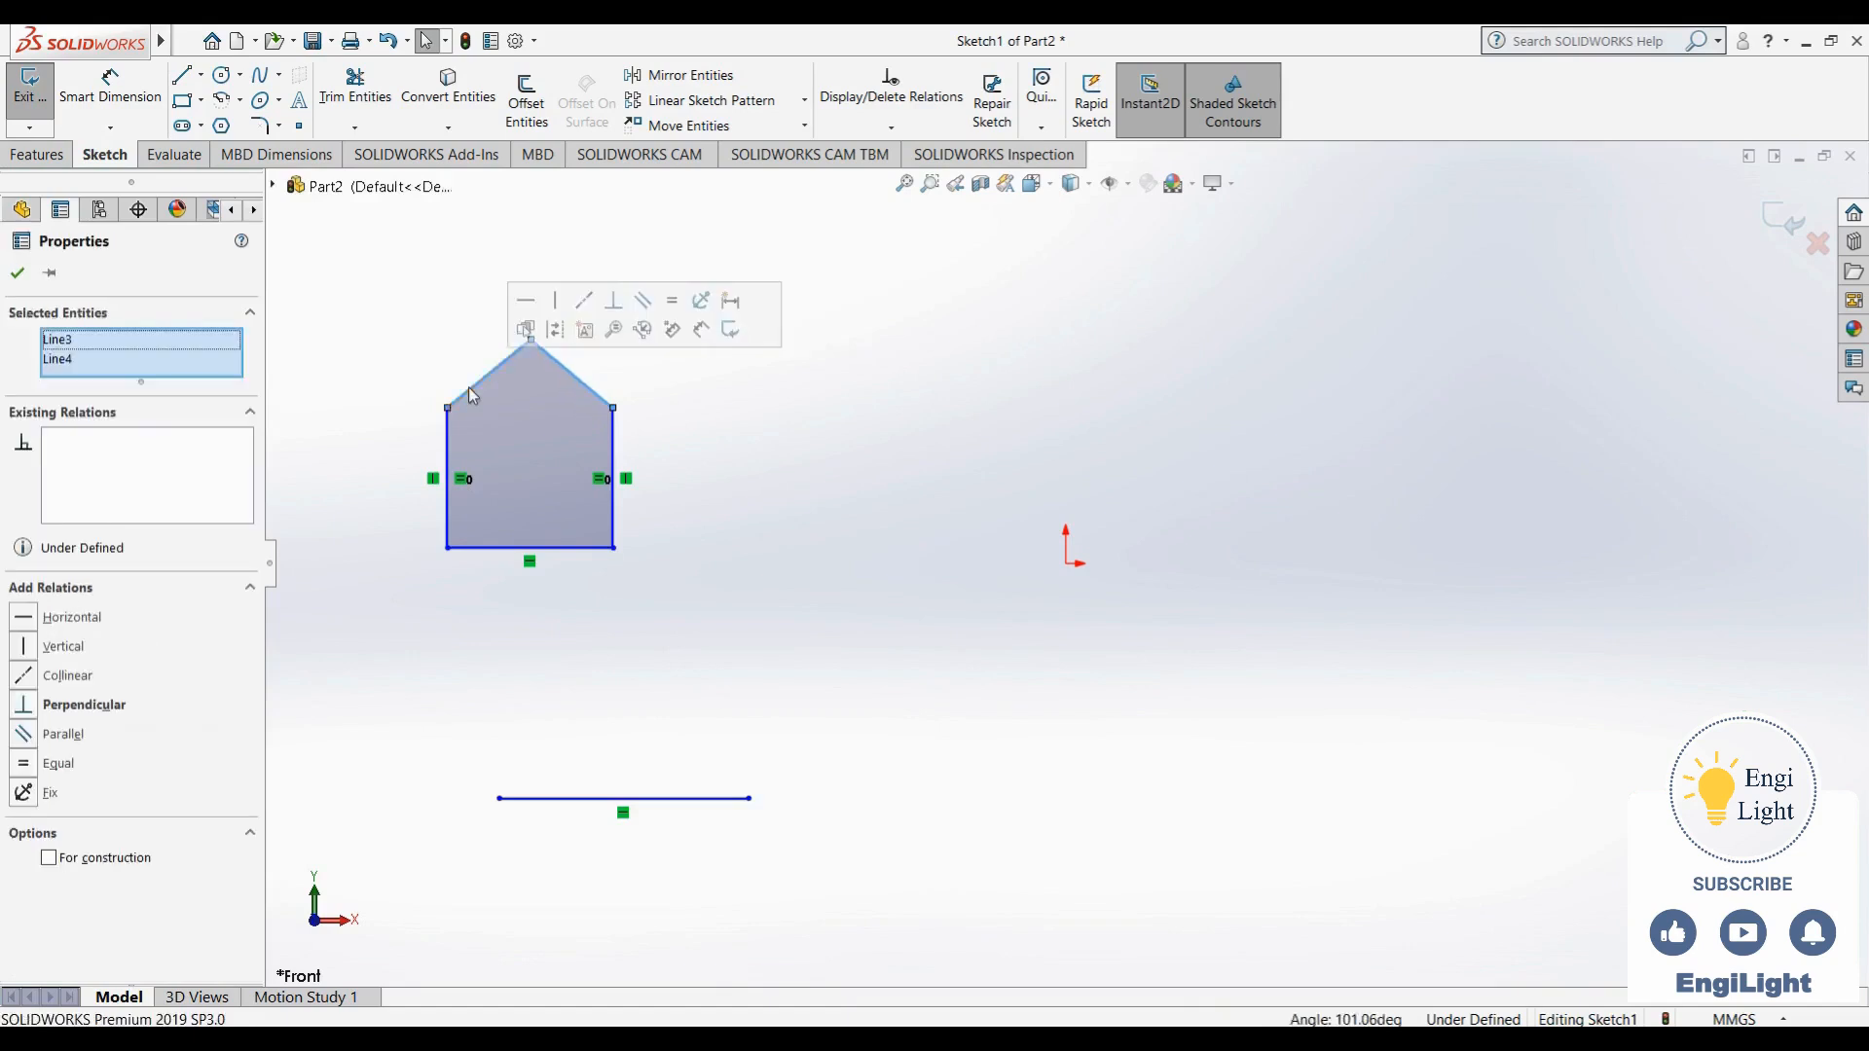
left_click(58, 765)
left_click(476, 662)
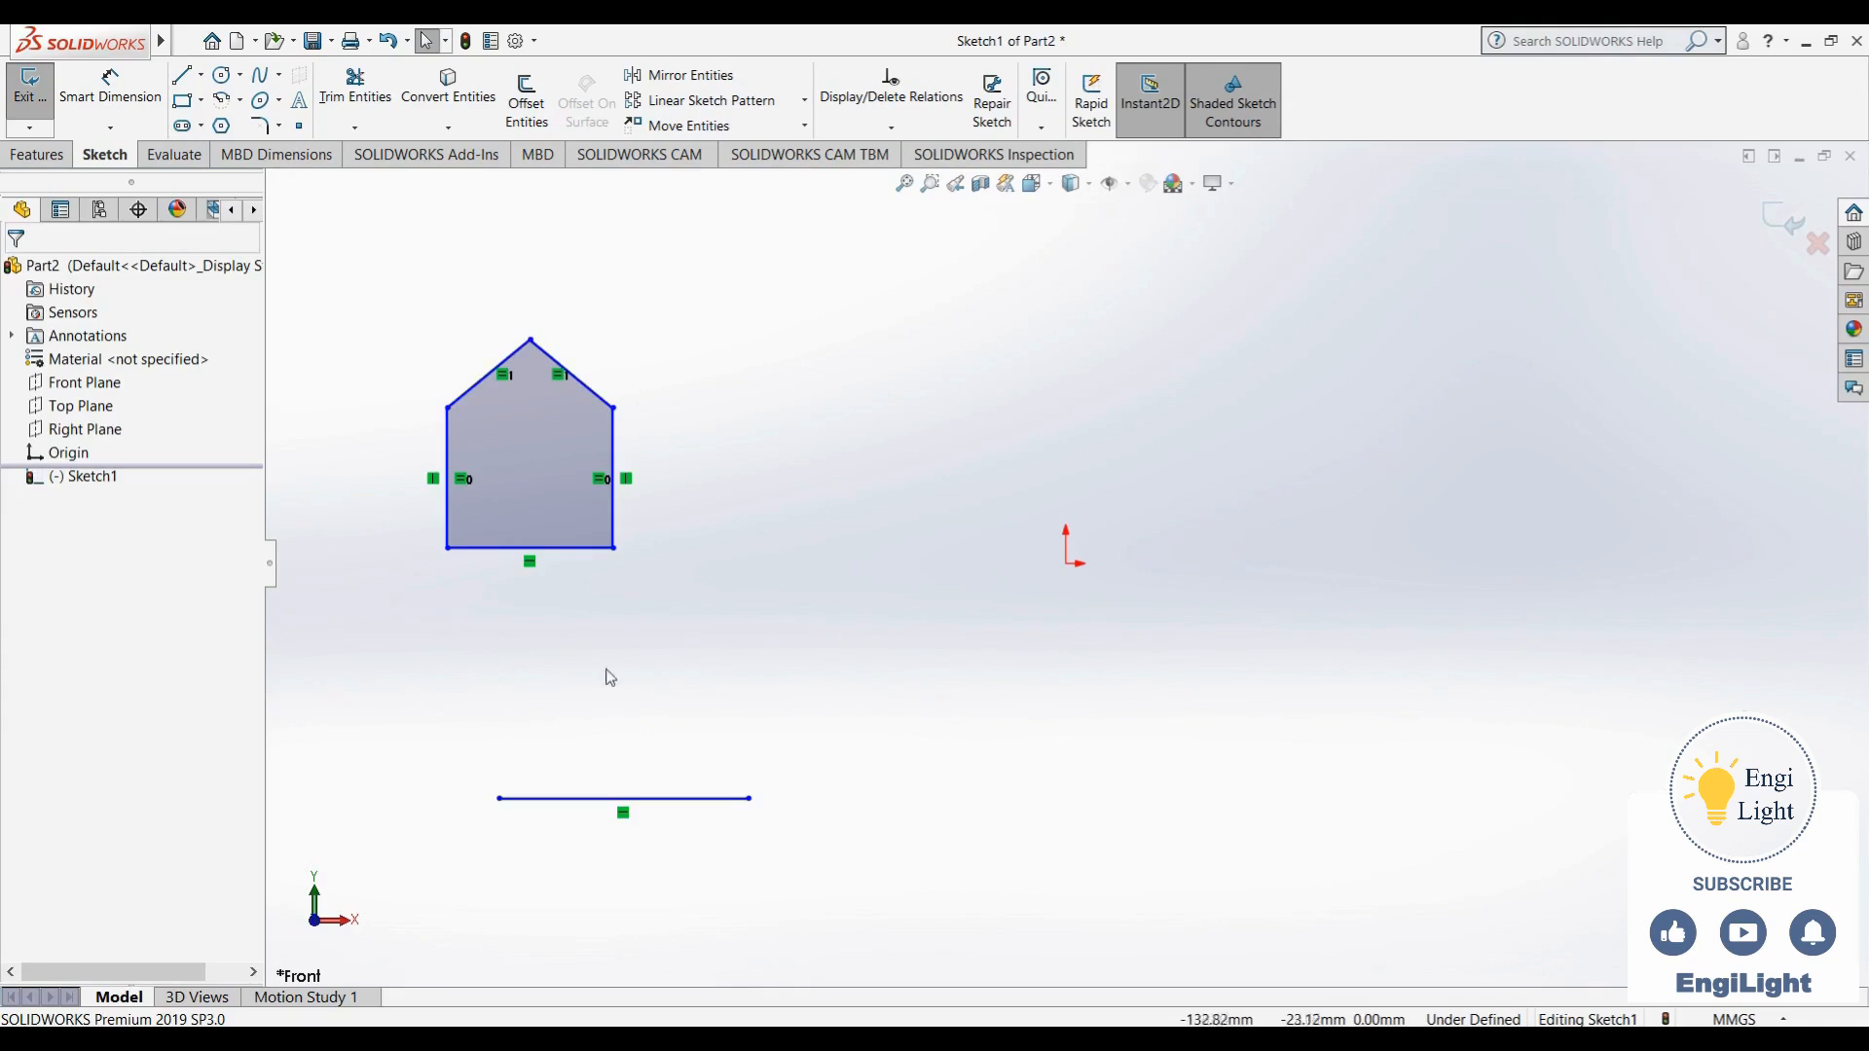
- Delete the horizontal relation from the separate line below the outline and shorten it by moving its right endpoint to about X -96 mm, Y -65 mm
left_click(624, 814)
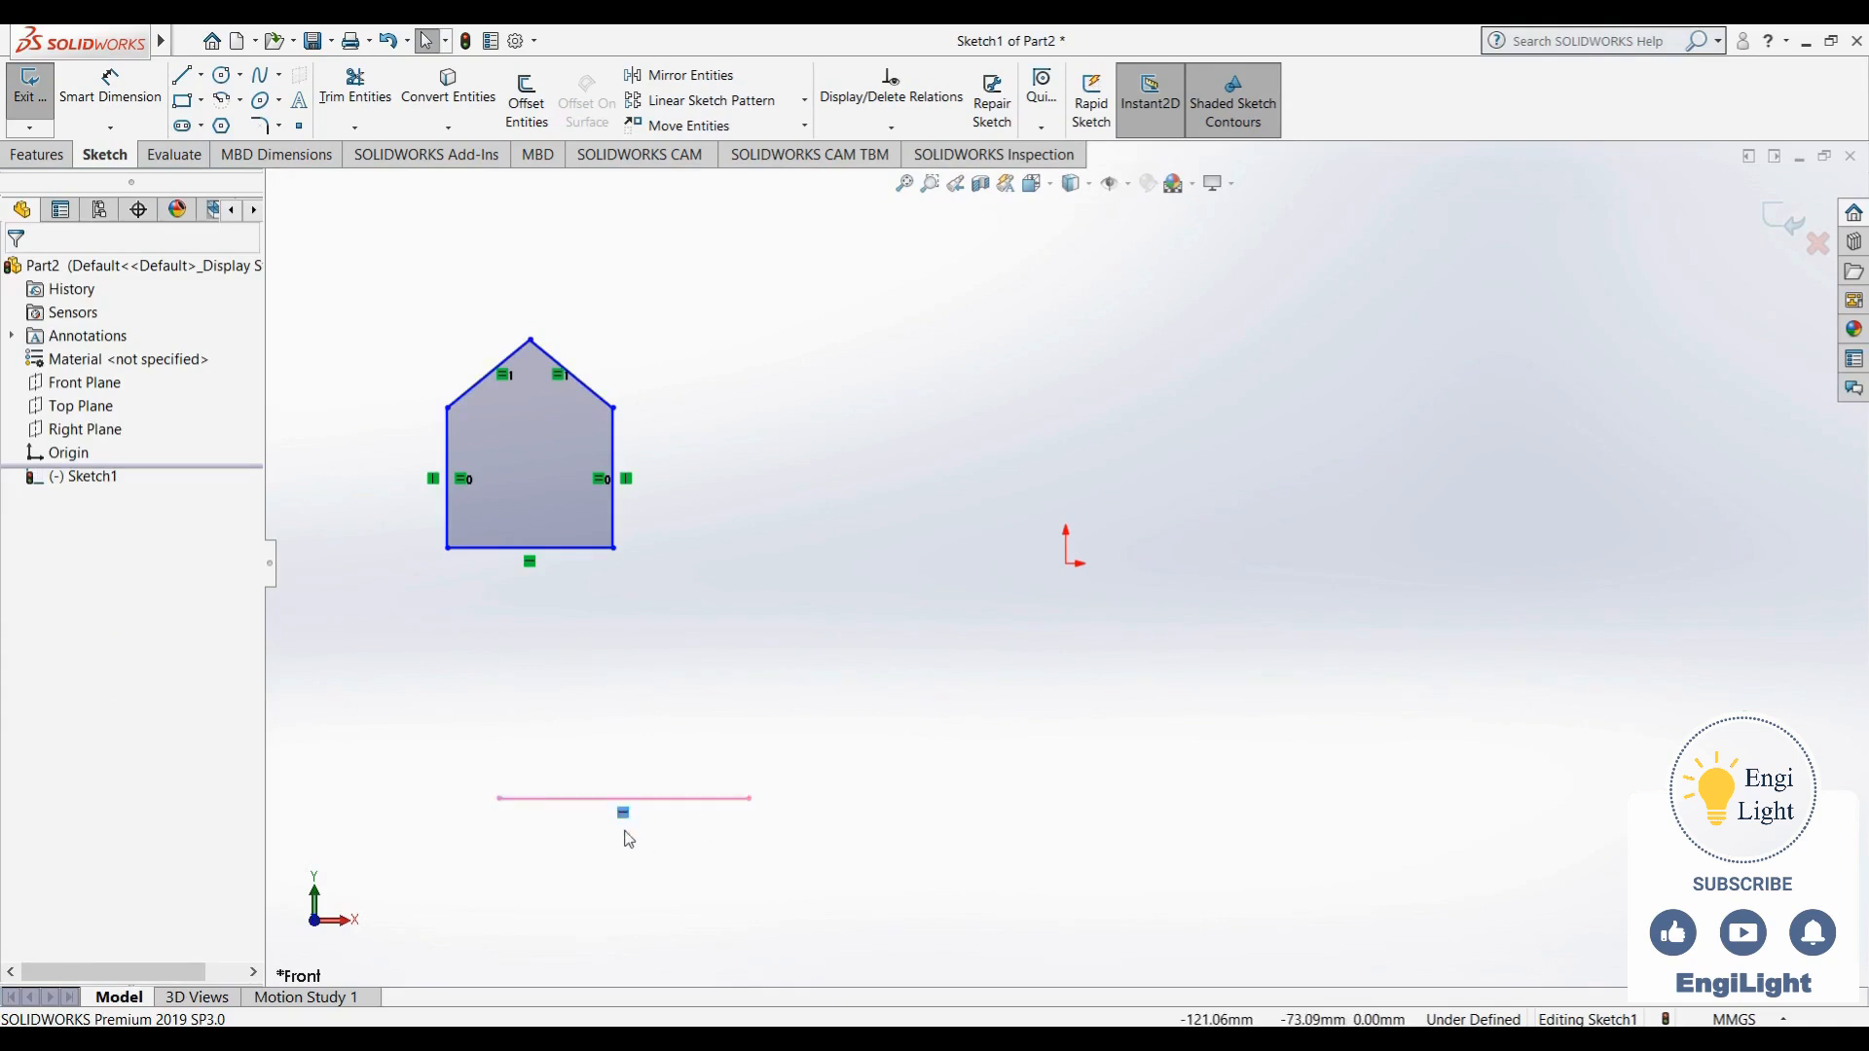
left_click(628, 835)
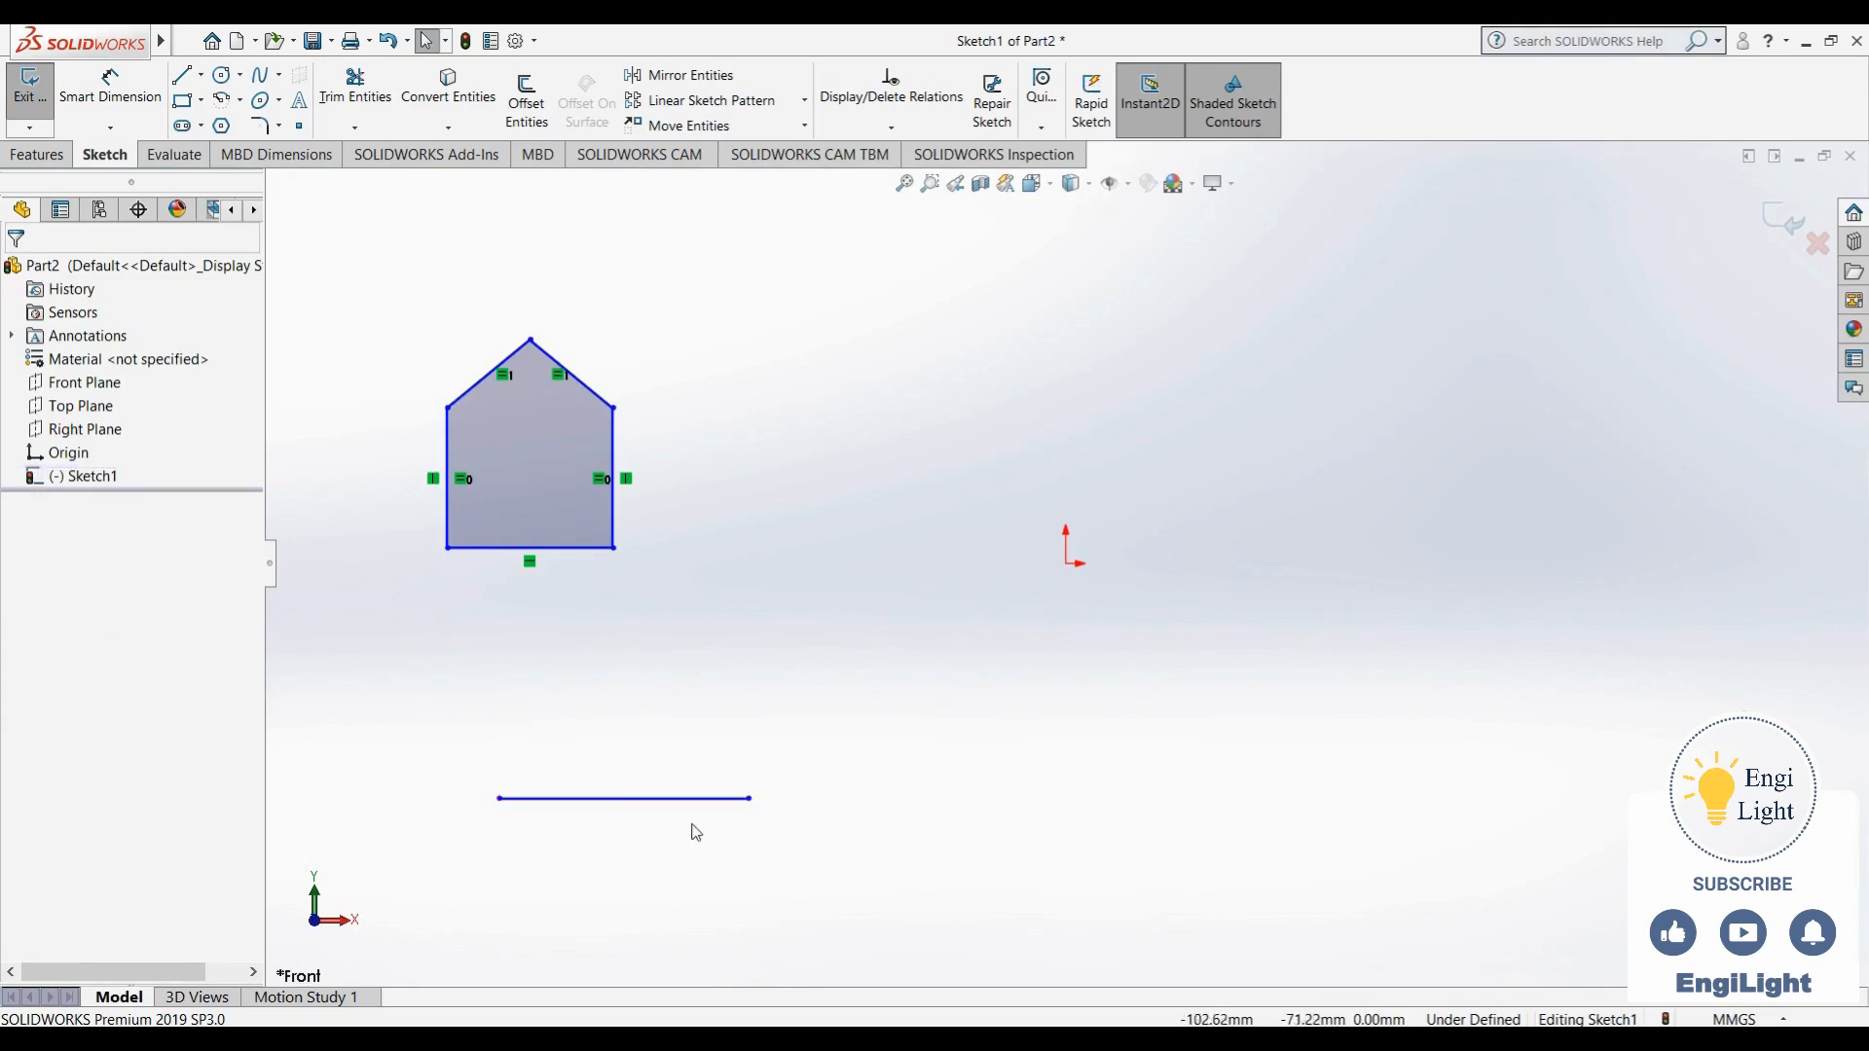
mouse_move(750, 799)
left_mouse_down()
mouse_move(671, 631)
mouse_move(726, 923)
mouse_move(730, 701)
mouse_move(717, 800)
left_mouse_up()
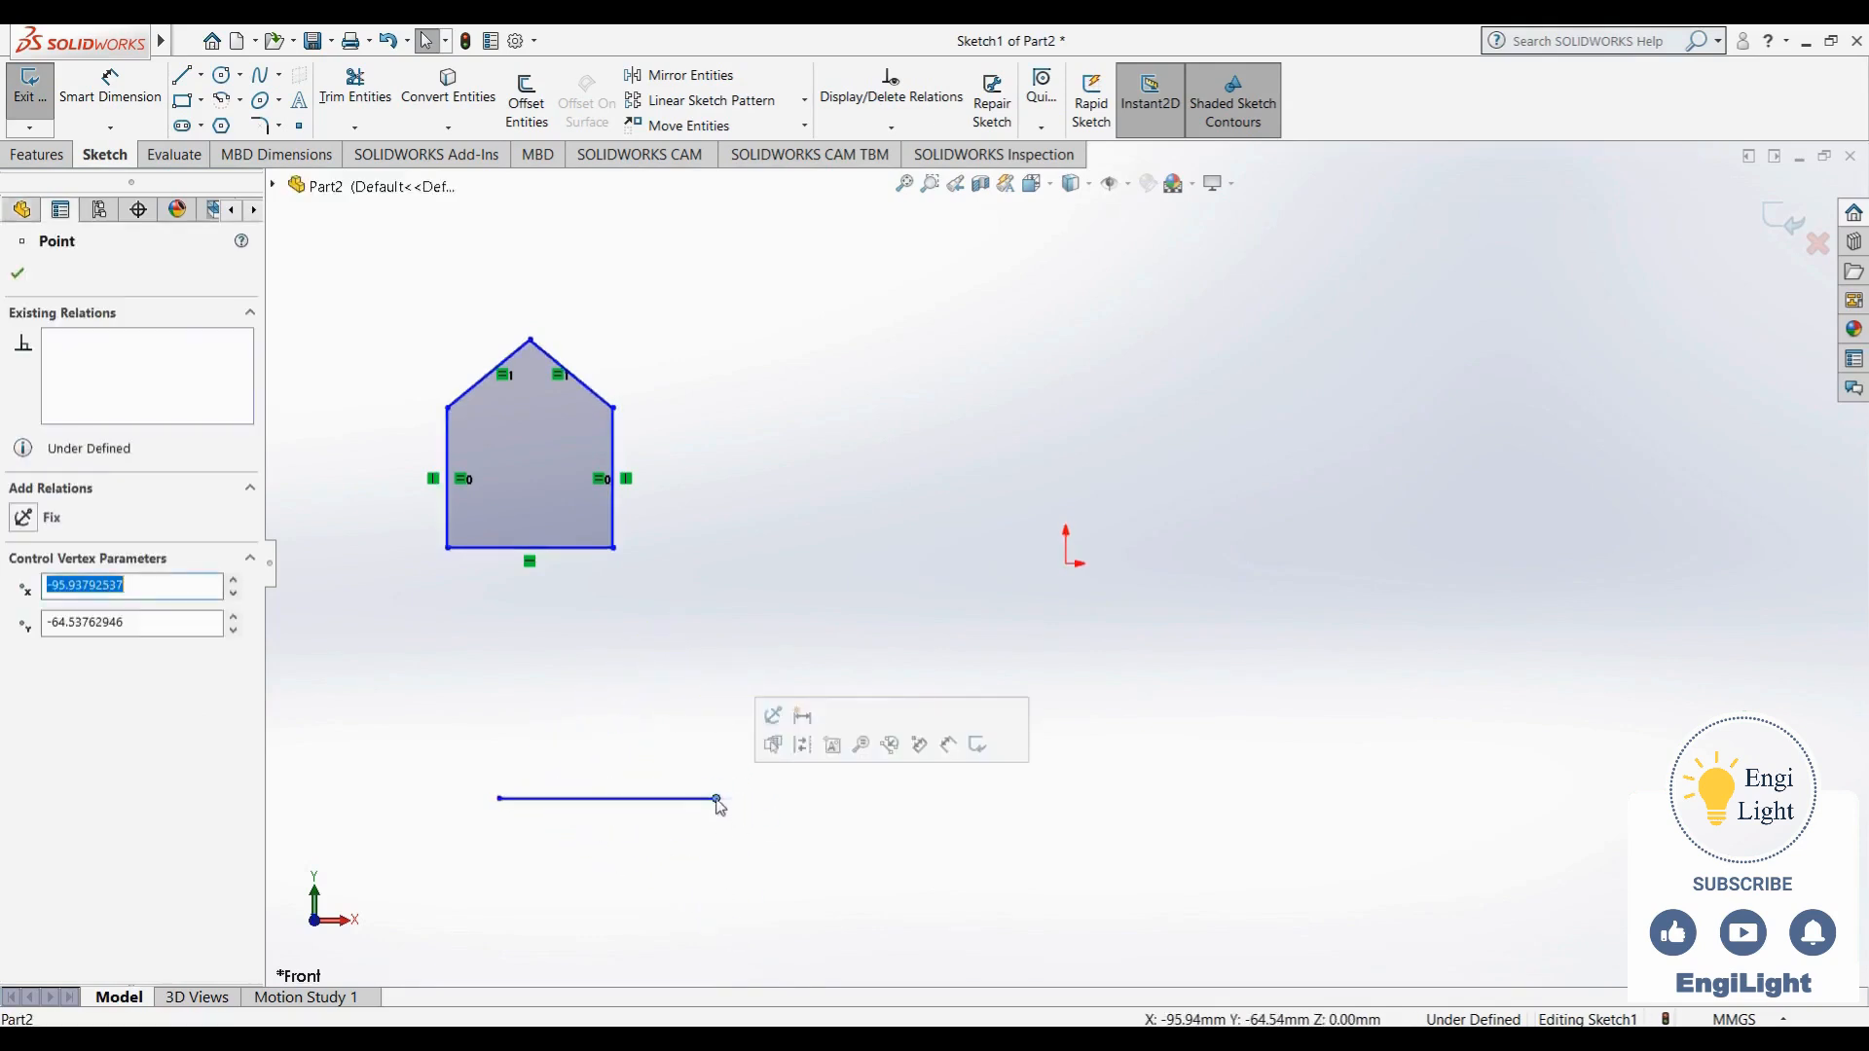
left_click(585, 583)
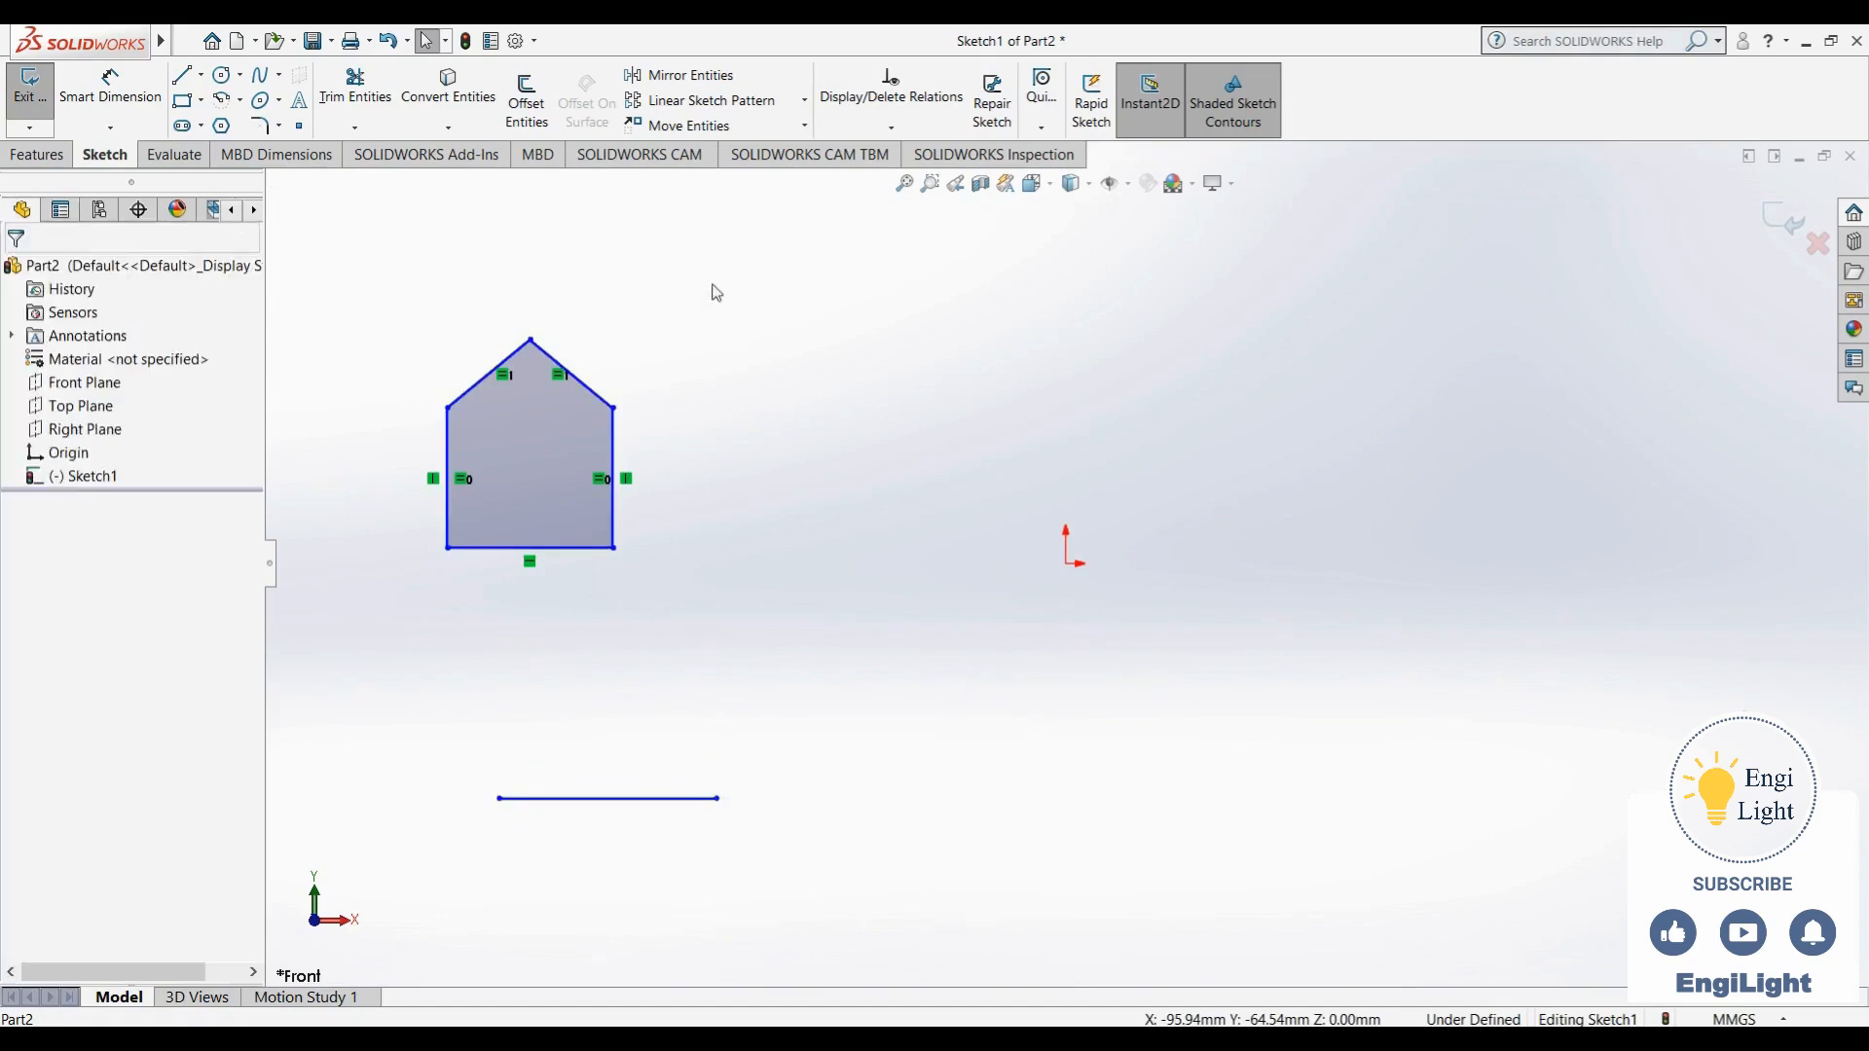